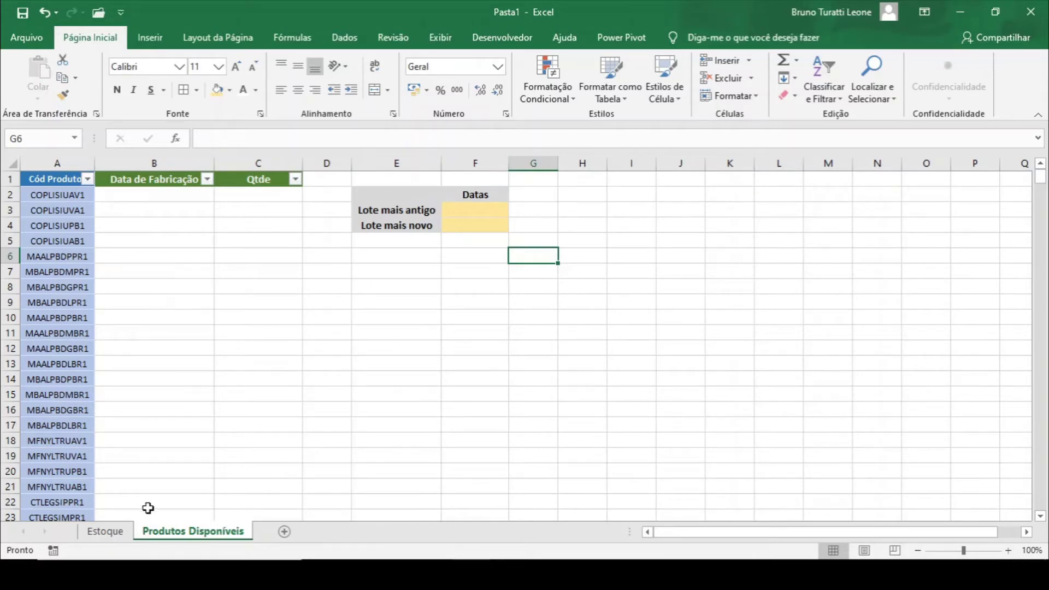
- Examine the Estoque sheet's product code, date and produced quantity columns, including the MAALPBDPPR1 entry in row 6
{"action": "left_click", "coordinate": [106, 532]}
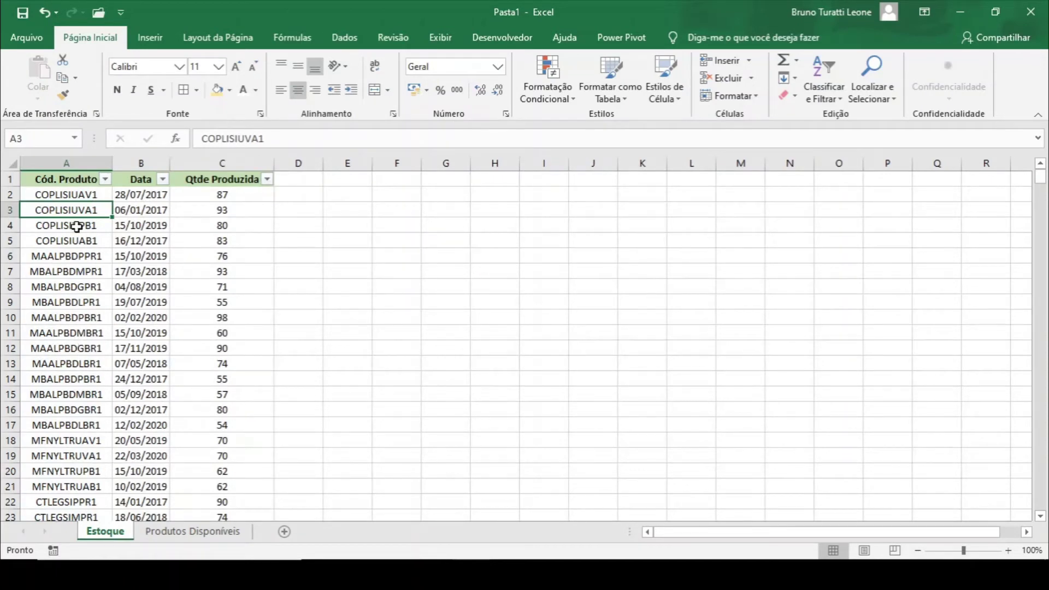
{"action": "left_click", "coordinate": [82, 163]}
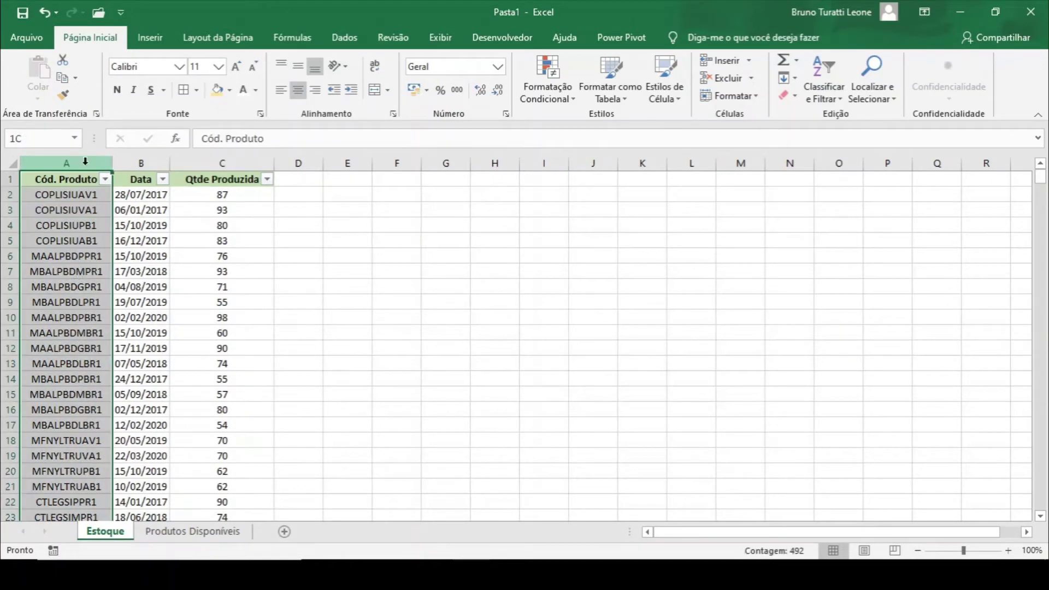
{"action": "left_click", "coordinate": [73, 281]}
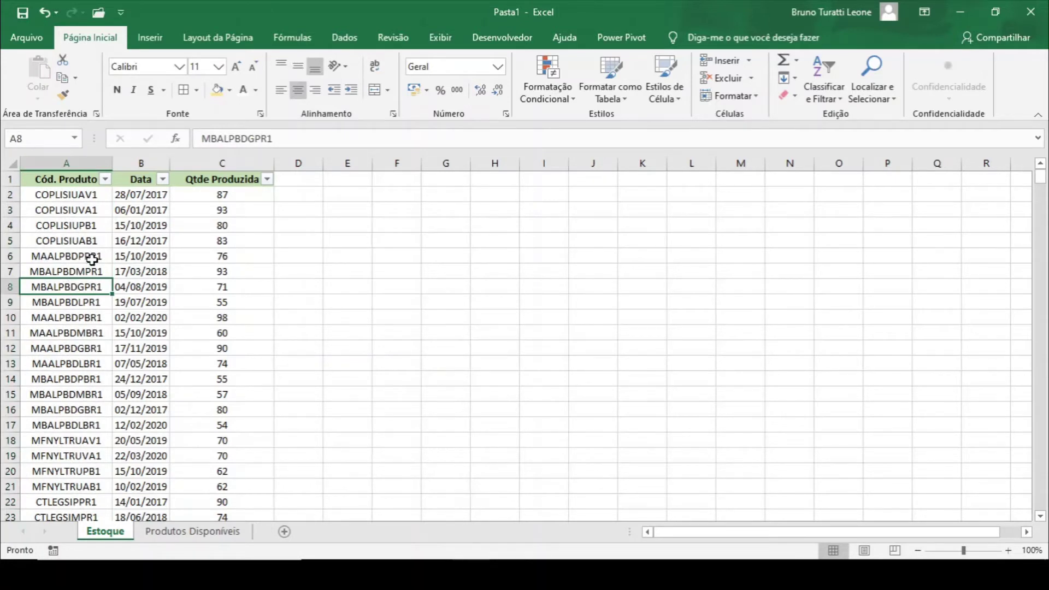
{"action": "left_click", "coordinate": [138, 162]}
{"action": "left_click", "coordinate": [127, 261]}
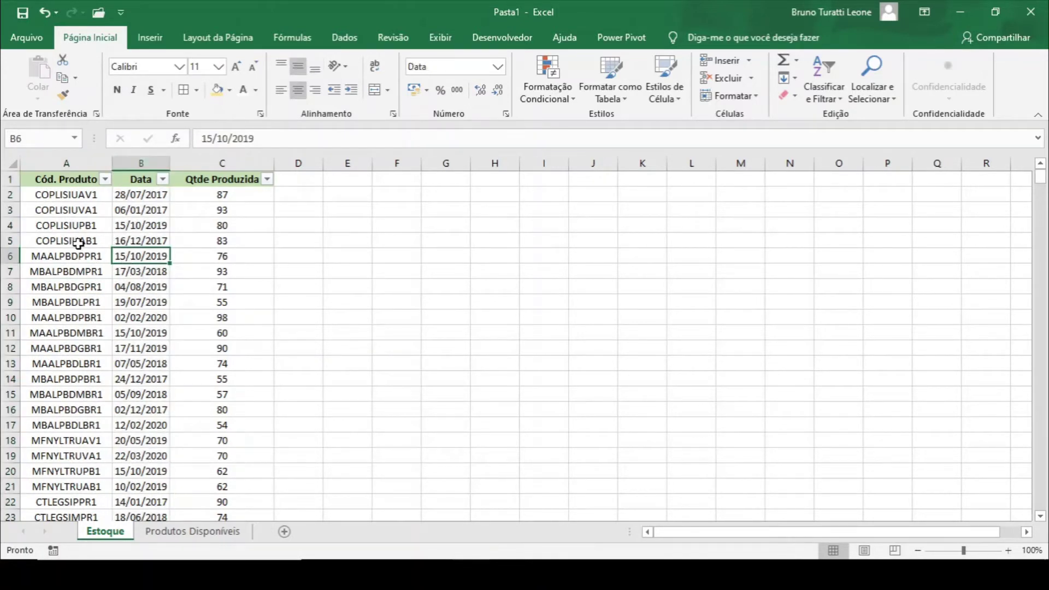
{"action": "left_click", "coordinate": [66, 259]}
{"action": "left_click", "coordinate": [123, 257]}
{"action": "left_click", "coordinate": [89, 258]}
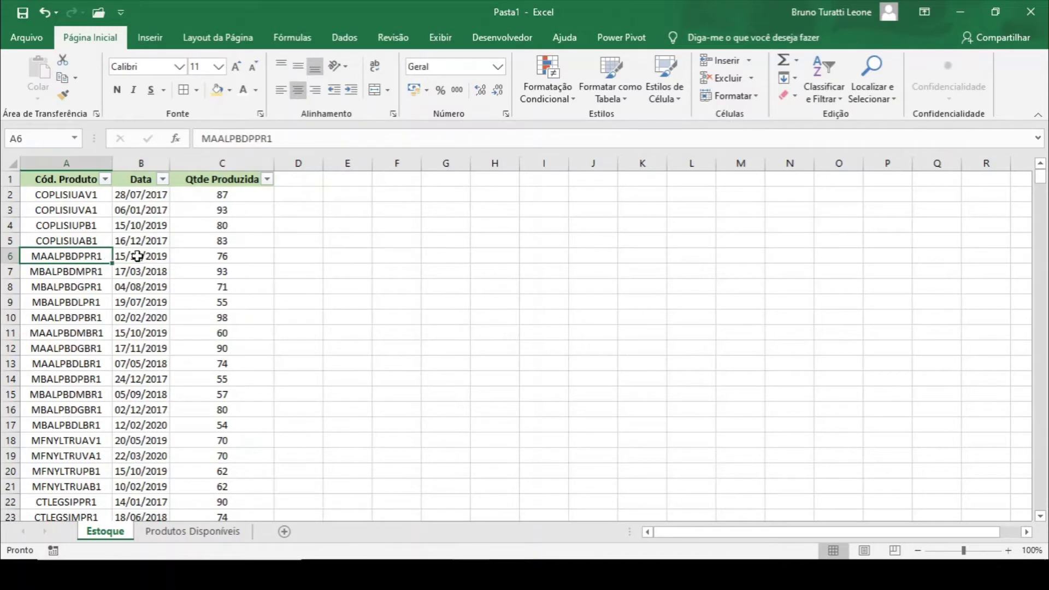
{"action": "left_click", "coordinate": [137, 256]}
{"action": "left_click", "coordinate": [205, 256]}
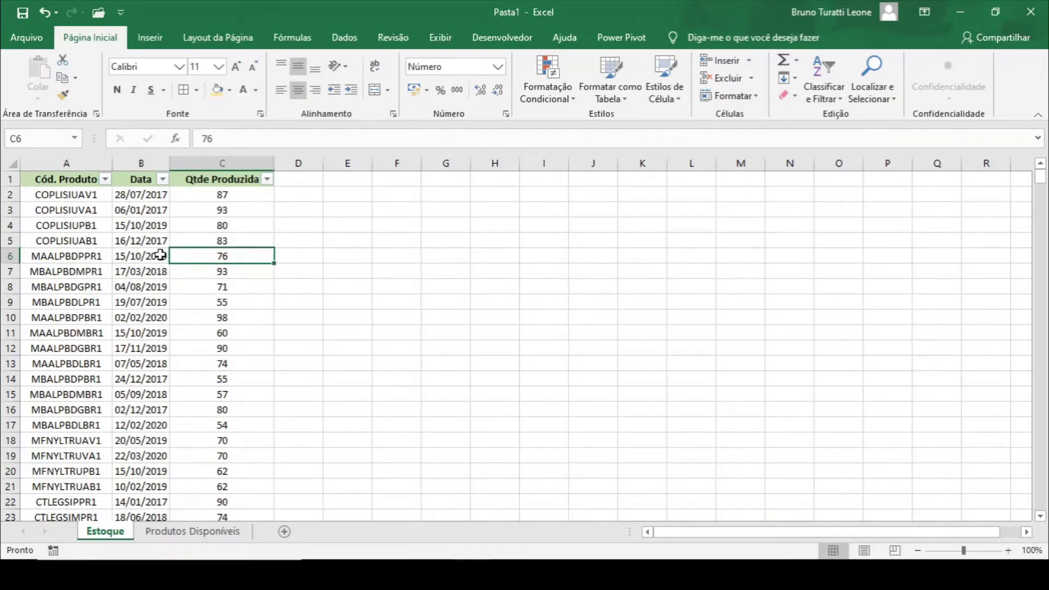
- Examine the Produtos Disponíveis columns against the Estoque sheet, plus the date cells for Lote mais antigo and Lote mais novo
{"action": "left_click", "coordinate": [183, 532]}
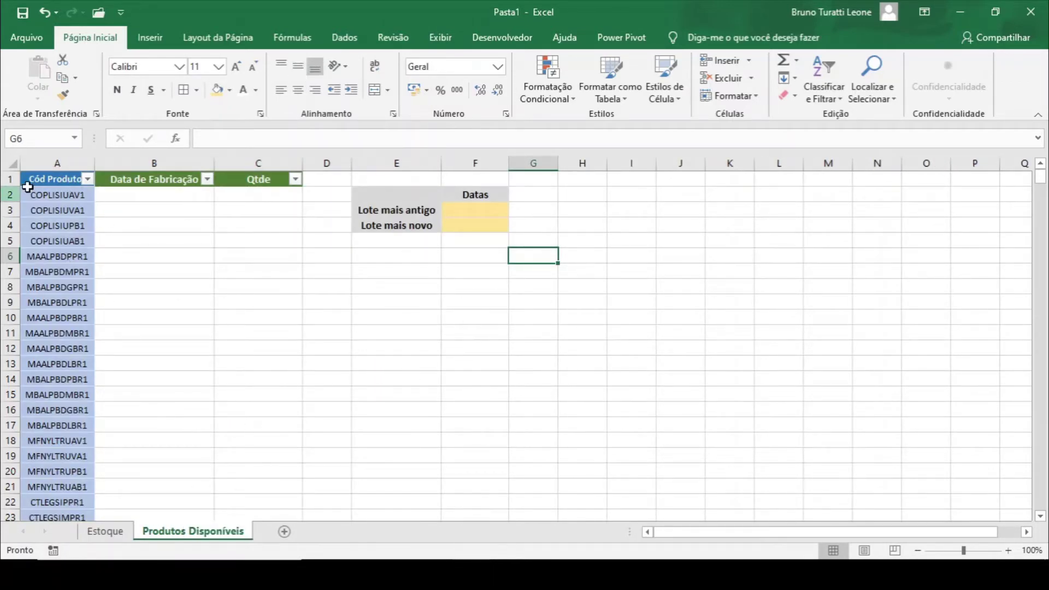
{"action": "left_click", "coordinate": [53, 160]}
{"action": "left_click", "coordinate": [48, 226]}
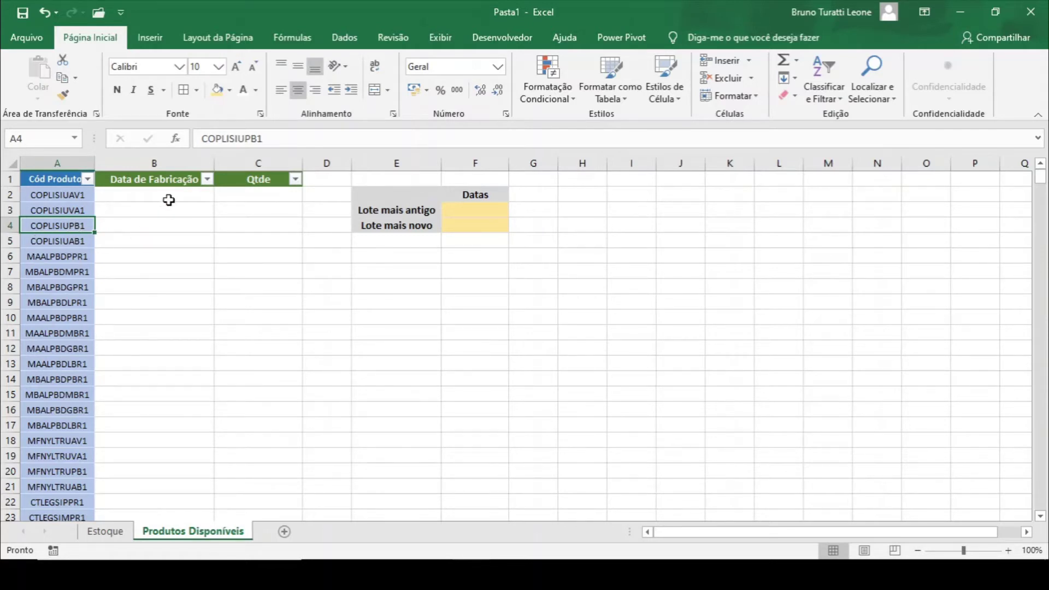
{"action": "left_click", "coordinate": [188, 163]}
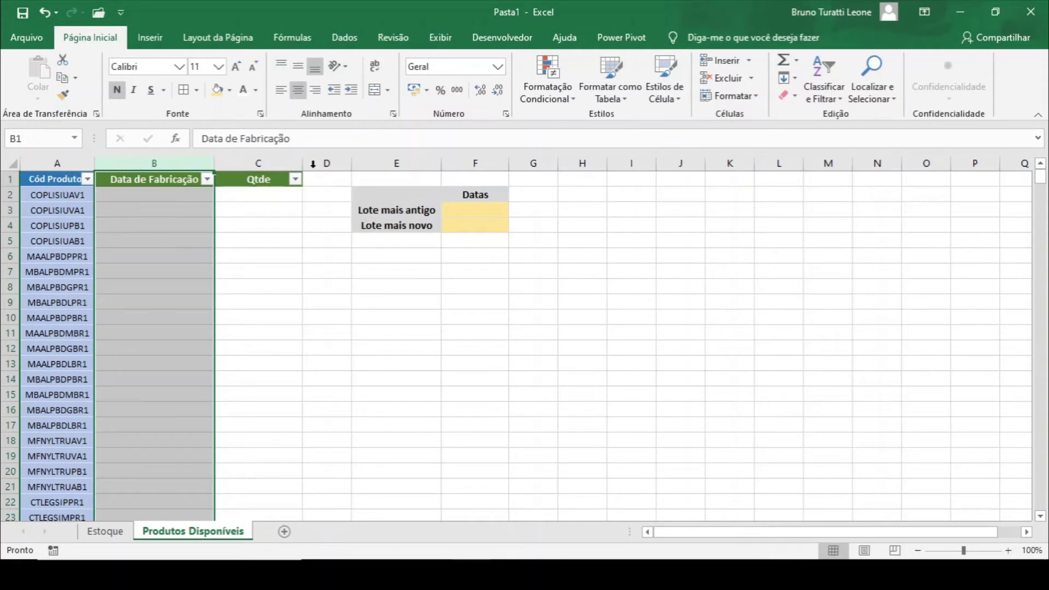
{"action": "left_click", "coordinate": [283, 163]}
{"action": "left_click", "coordinate": [249, 245]}
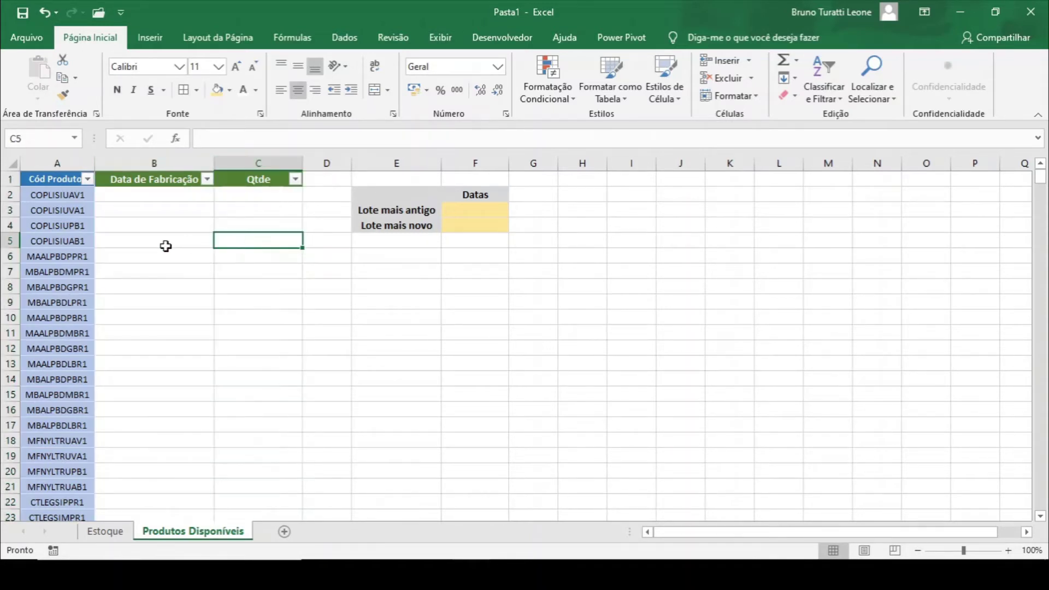
{"action": "left_click", "coordinate": [112, 530]}
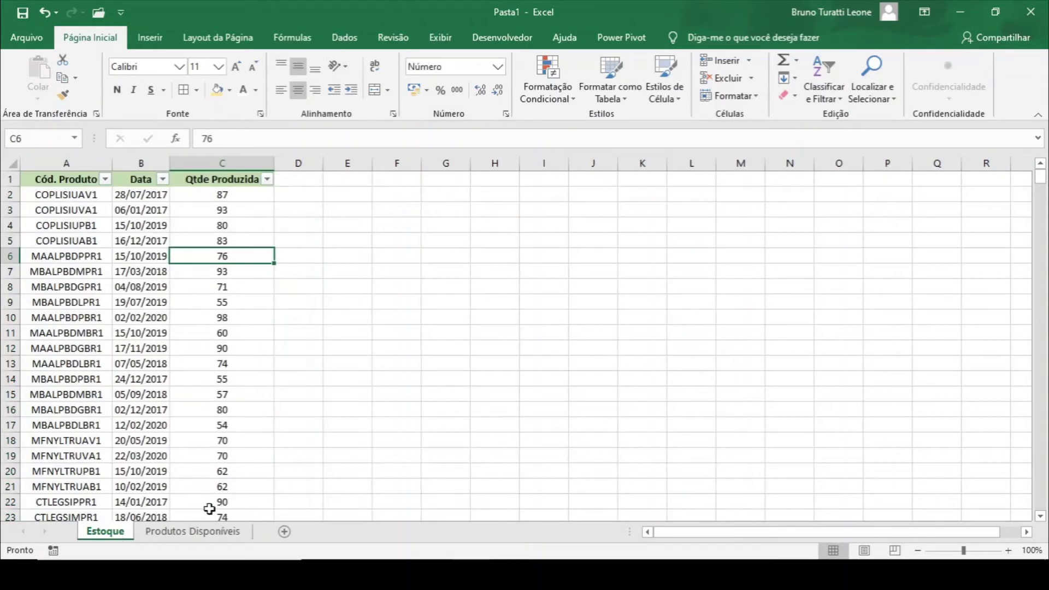
{"action": "left_click", "coordinate": [197, 533]}
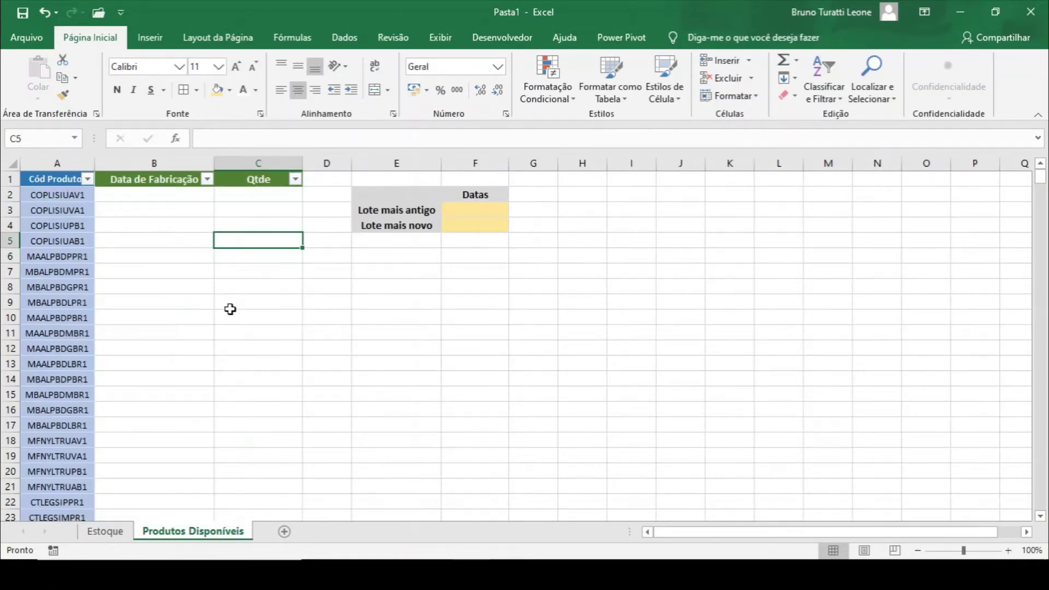
{"action": "left_click", "coordinate": [70, 243]}
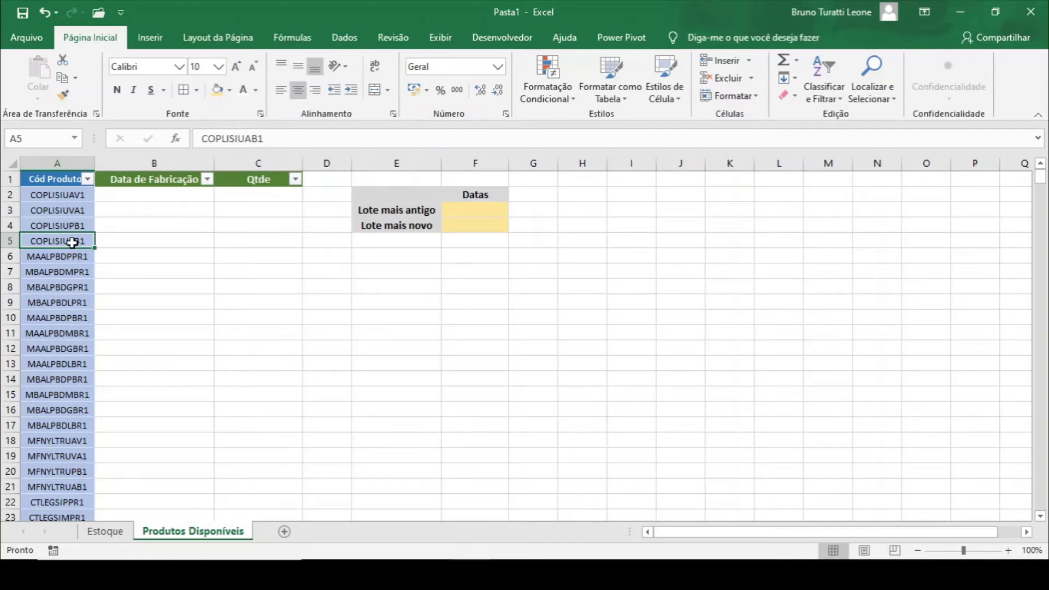
{"action": "left_click", "coordinate": [105, 532]}
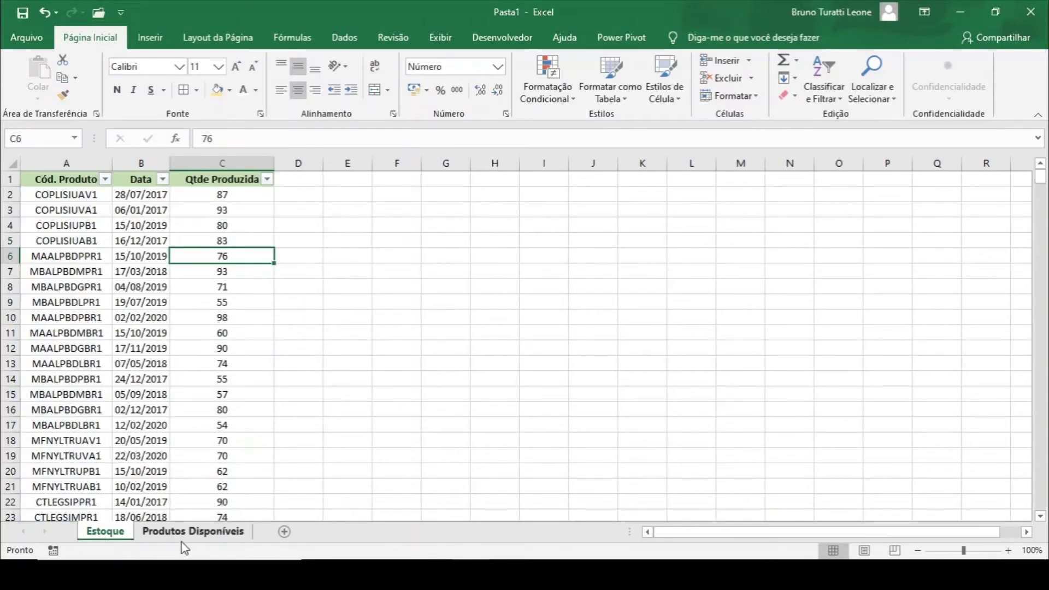
{"action": "left_click", "coordinate": [185, 532]}
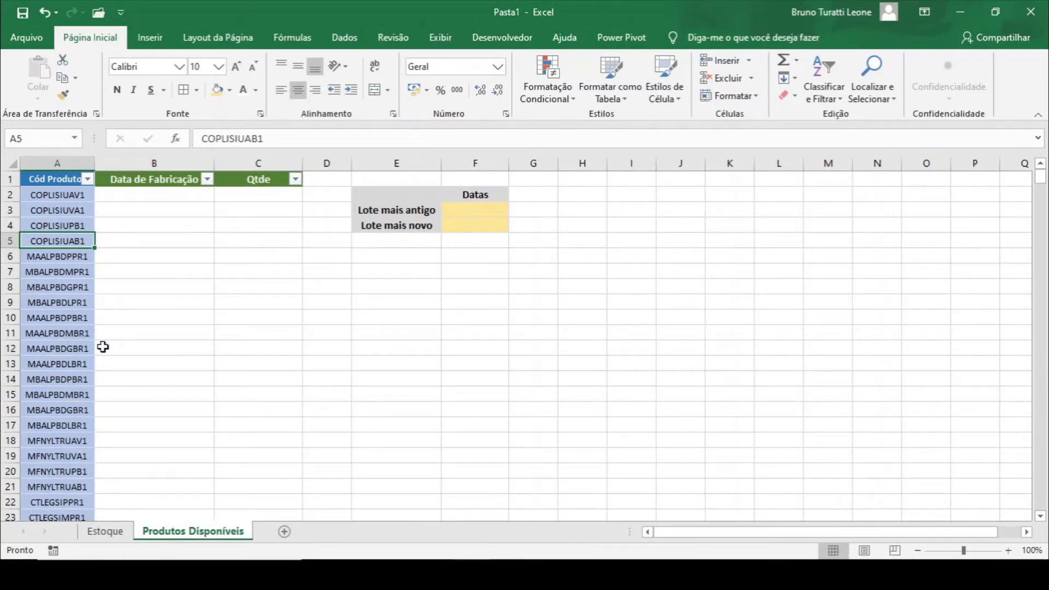
{"action": "left_click", "coordinate": [481, 210]}
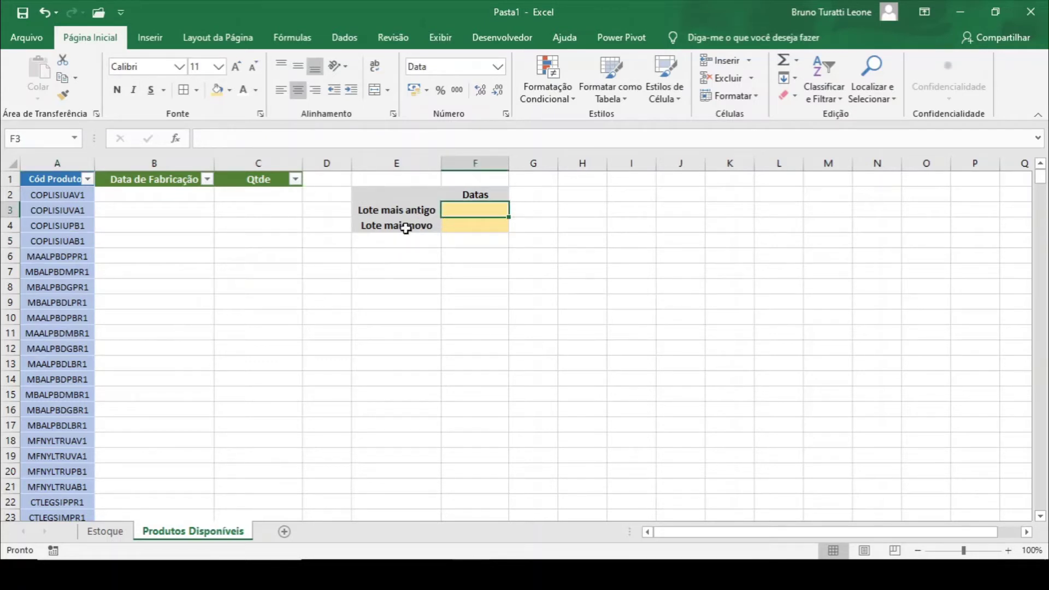
{"action": "left_click", "coordinate": [478, 225]}
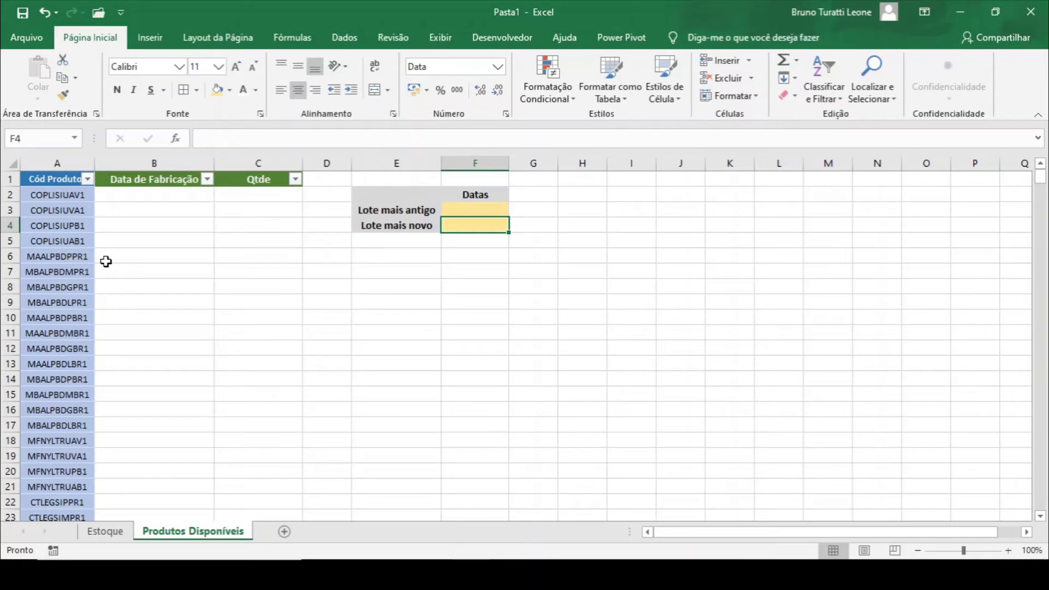
- Enter the formula =PROCV(A2;Estoque!A:C;2;0) in cell B2 under Data de Fabricação on the Produtos Disponíveis sheet
{"action": "left_click", "coordinate": [160, 195]}
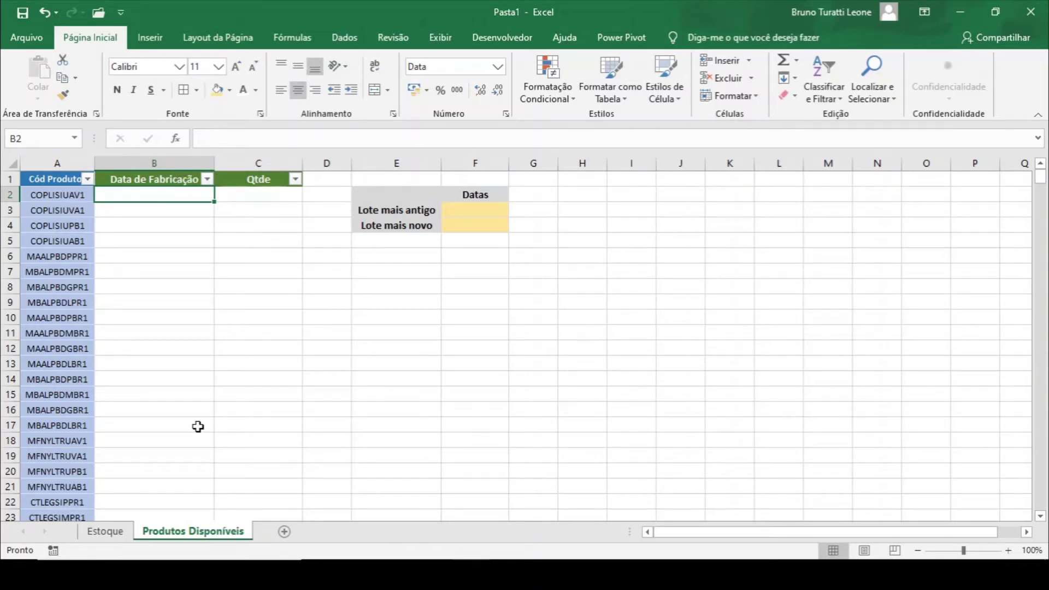
{"action": "type", "text": "=procv("}
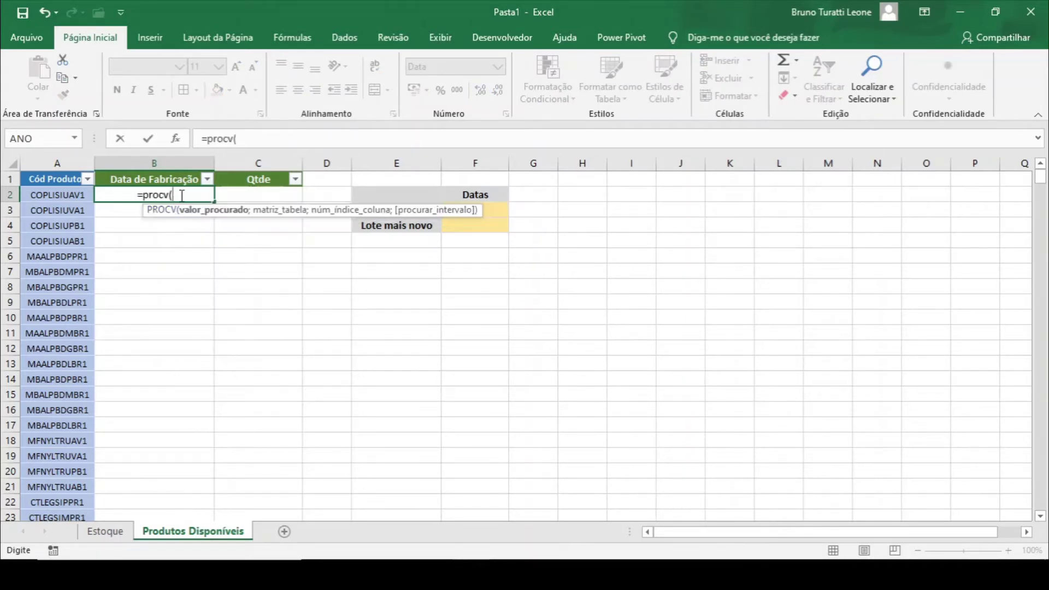
{"action": "left_click", "coordinate": [55, 194]}
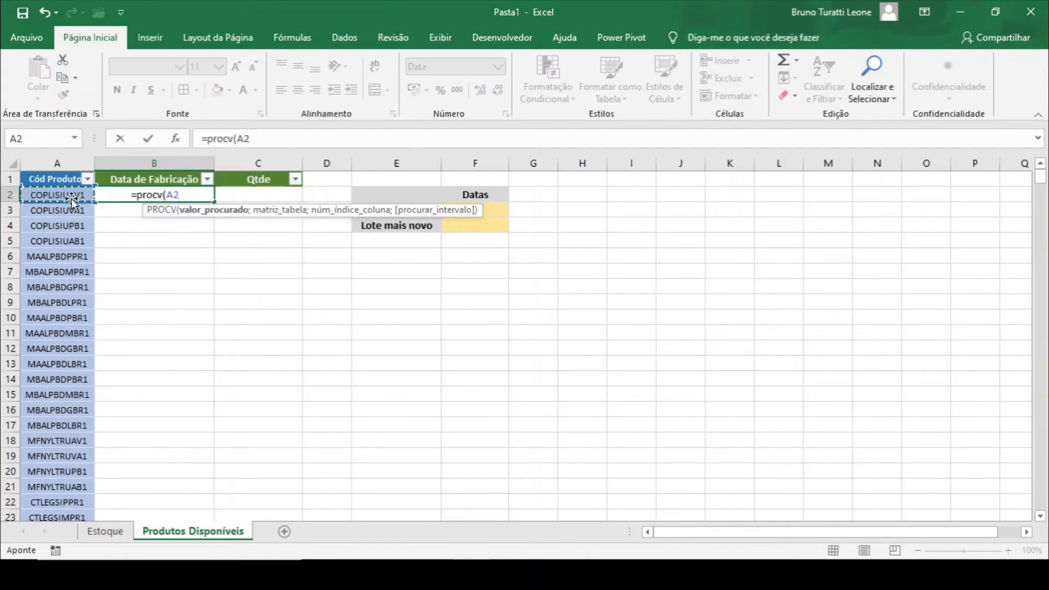
{"action": "type", "text": ";"}
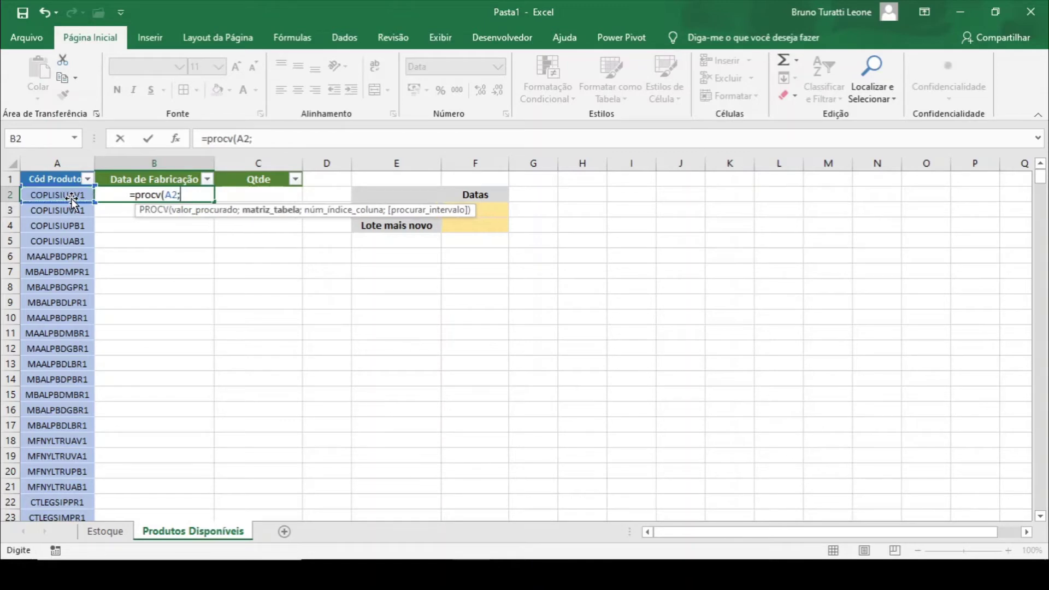
{"action": "left_click", "coordinate": [105, 531]}
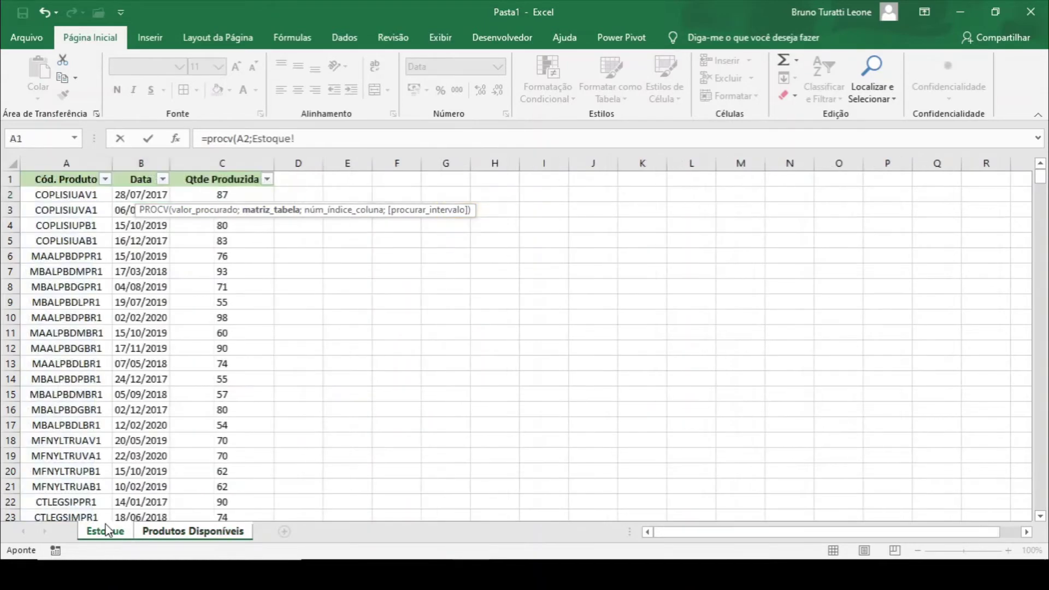
{"action": "left_click_drag", "start_coordinate": [82, 163], "coordinate": [215, 170]}
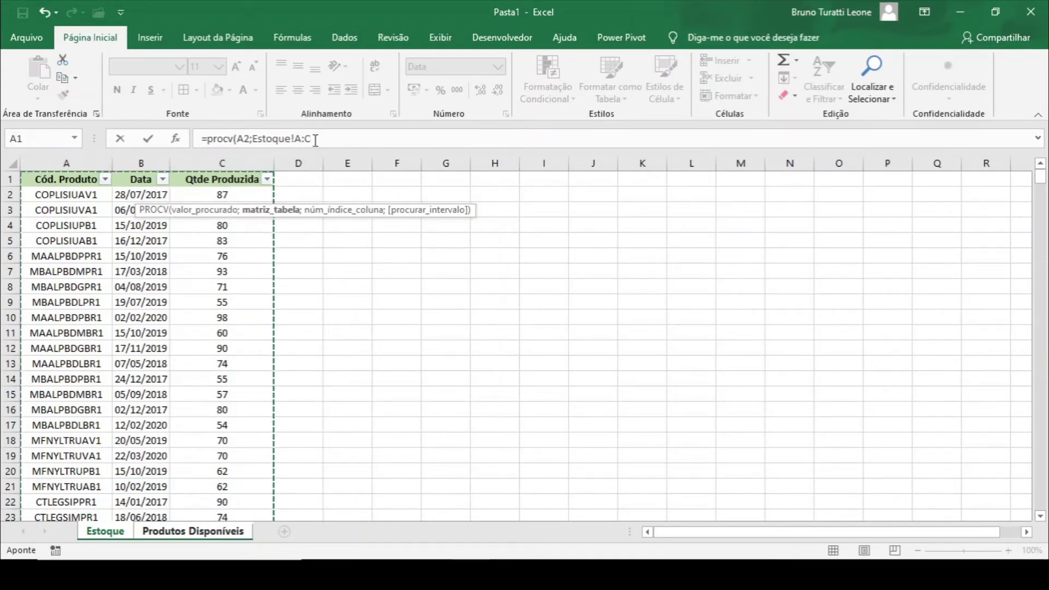
{"action": "left_click", "coordinate": [326, 140]}
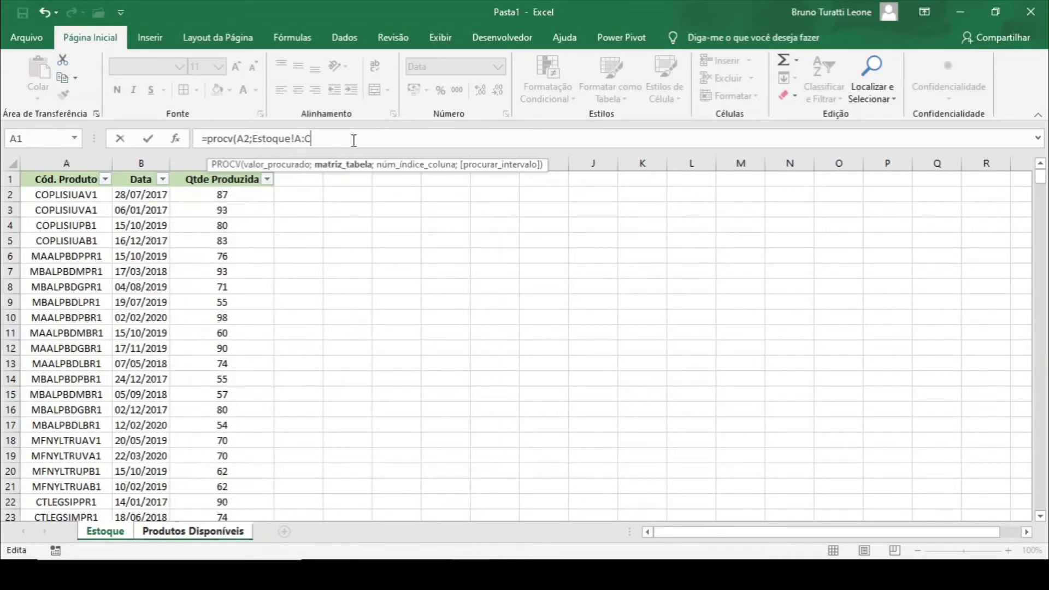
{"action": "type", "text": ";"}
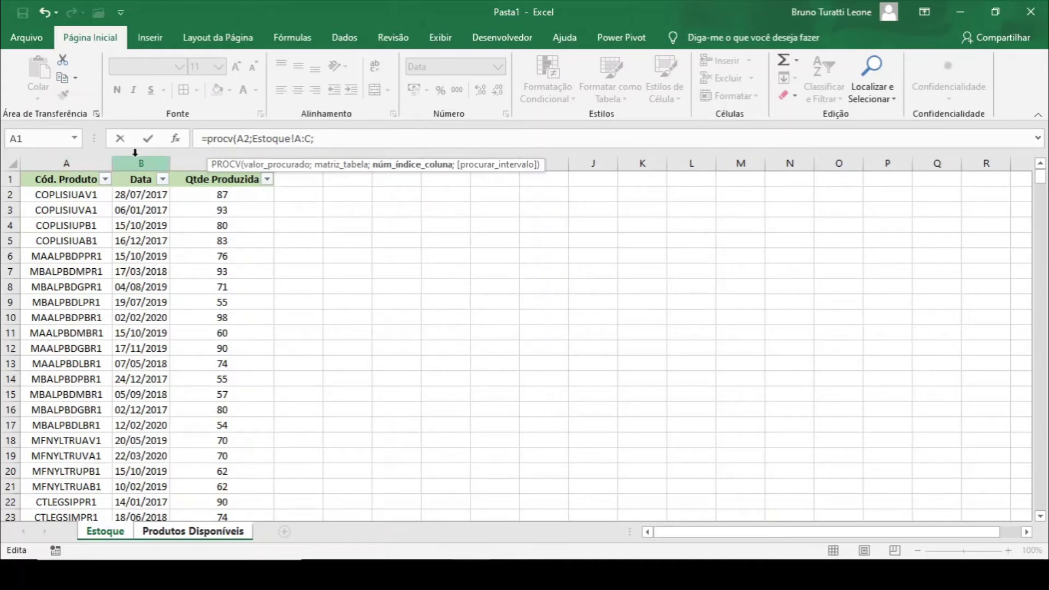
{"action": "type", "text": "2;0)"}
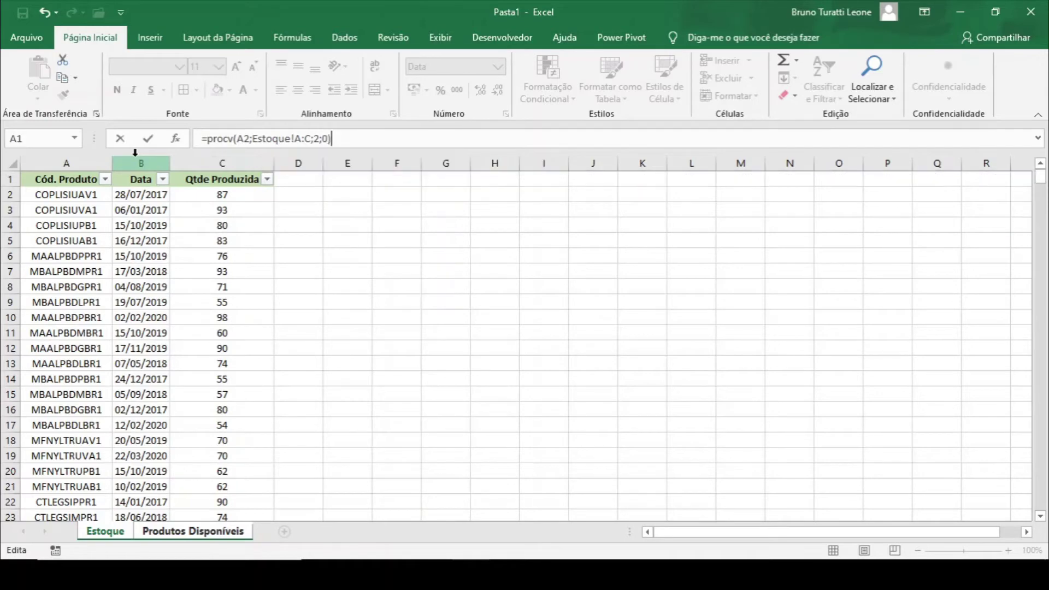
{"action": "key", "text": "Return"}
- Fill the B2 lookup formula down the Data de Fabricação column for all product codes and check the dates against Estoque
{"action": "left_click", "coordinate": [131, 193]}
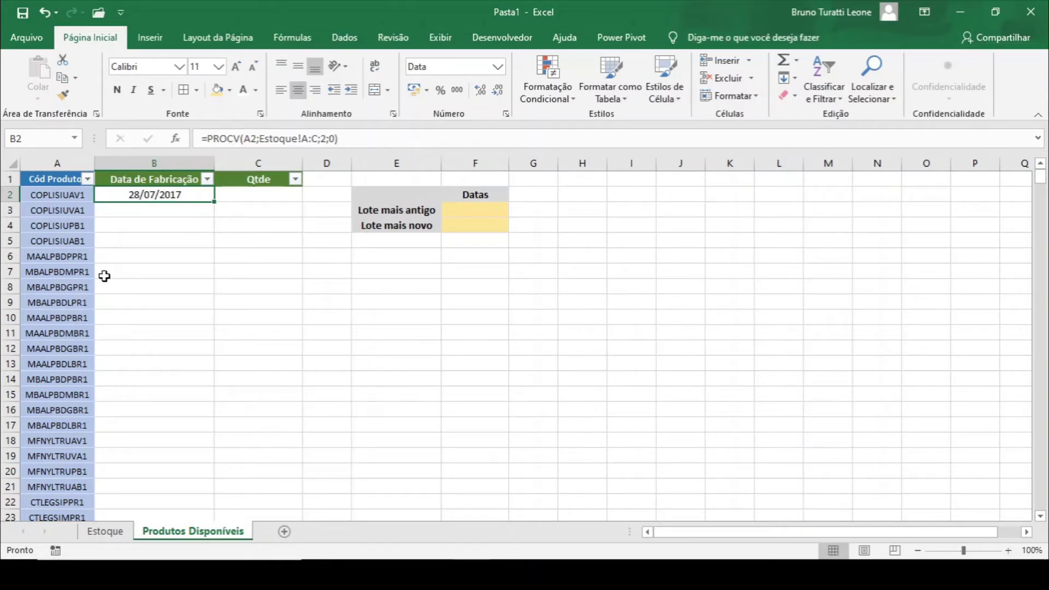
{"action": "double_click", "coordinate": [215, 204]}
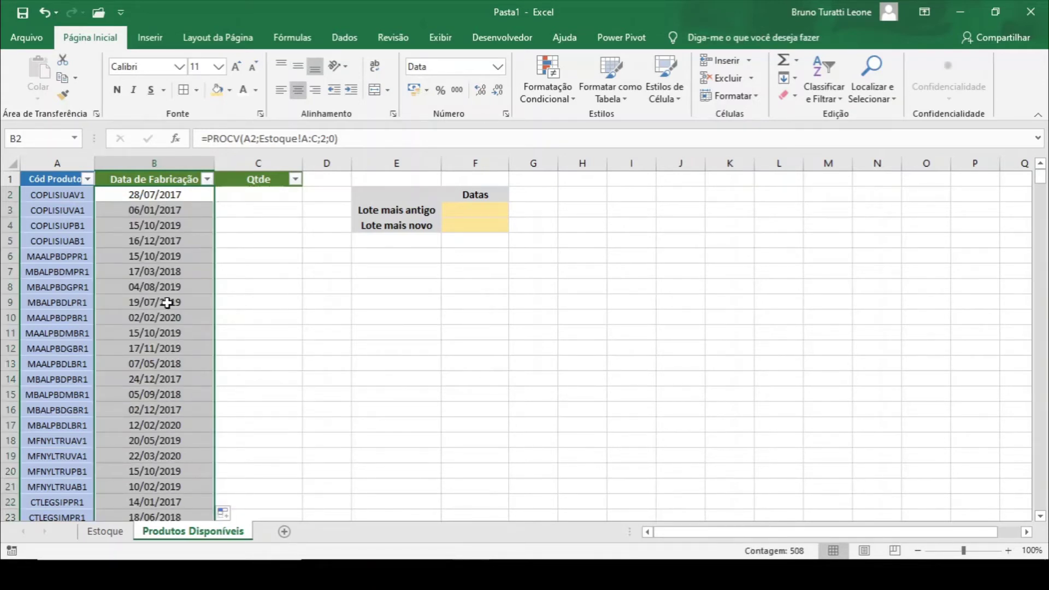
{"action": "scroll", "coordinate": [147, 224], "scroll_direction": "down", "scroll_amount": 5}
{"action": "scroll", "coordinate": [148, 225], "scroll_direction": "down", "scroll_amount": 13}
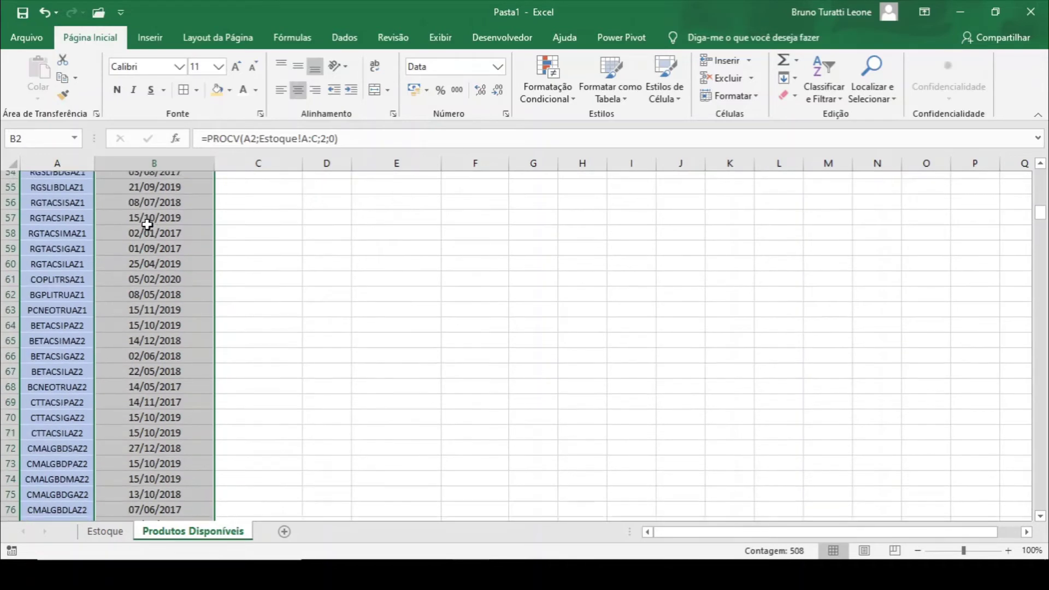
{"action": "scroll", "coordinate": [147, 225], "scroll_direction": "up", "scroll_amount": 9}
{"action": "scroll", "coordinate": [147, 225], "scroll_direction": "up", "scroll_amount": 9}
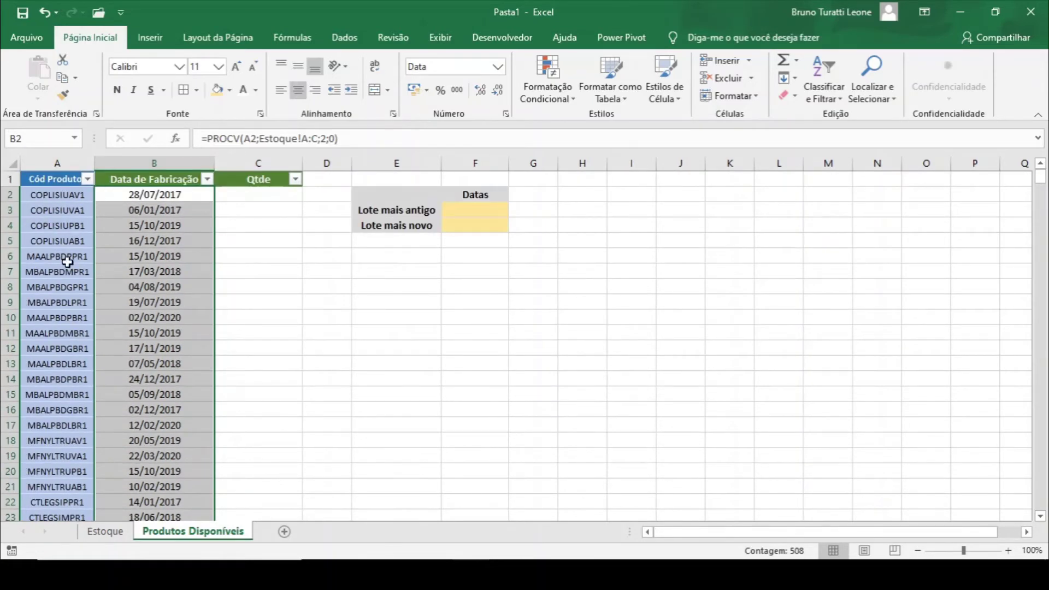
{"action": "left_click", "coordinate": [110, 532]}
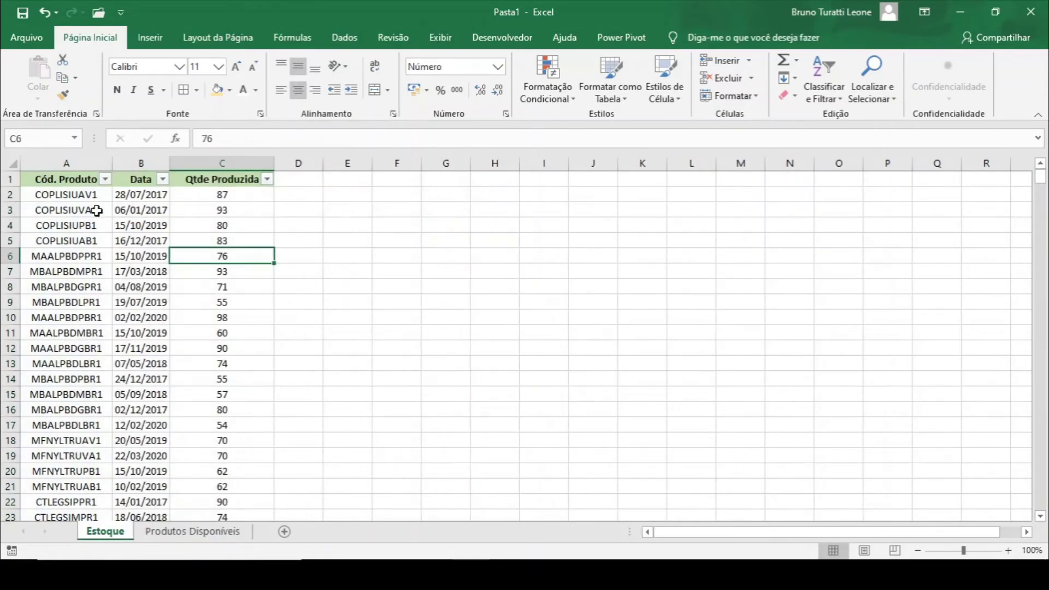
{"action": "left_click", "coordinate": [192, 531]}
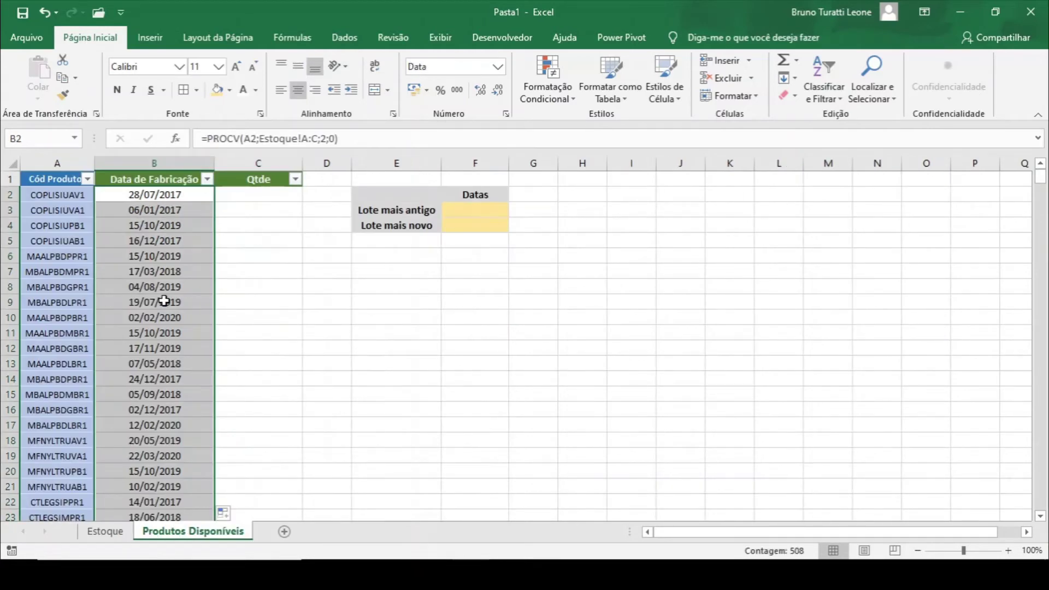
- Enter the formula =PROCV(A2;Estoque!A:C;3;0) in cell C2 under Qtde on the Produtos Disponíveis sheet
{"action": "left_click", "coordinate": [265, 193]}
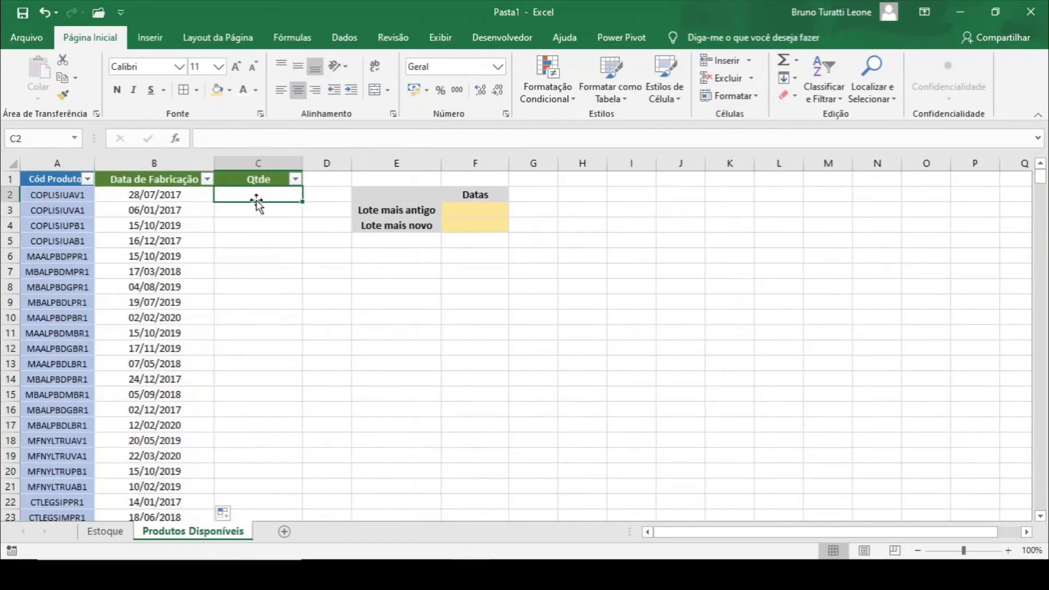
{"action": "type", "text": "=pro"}
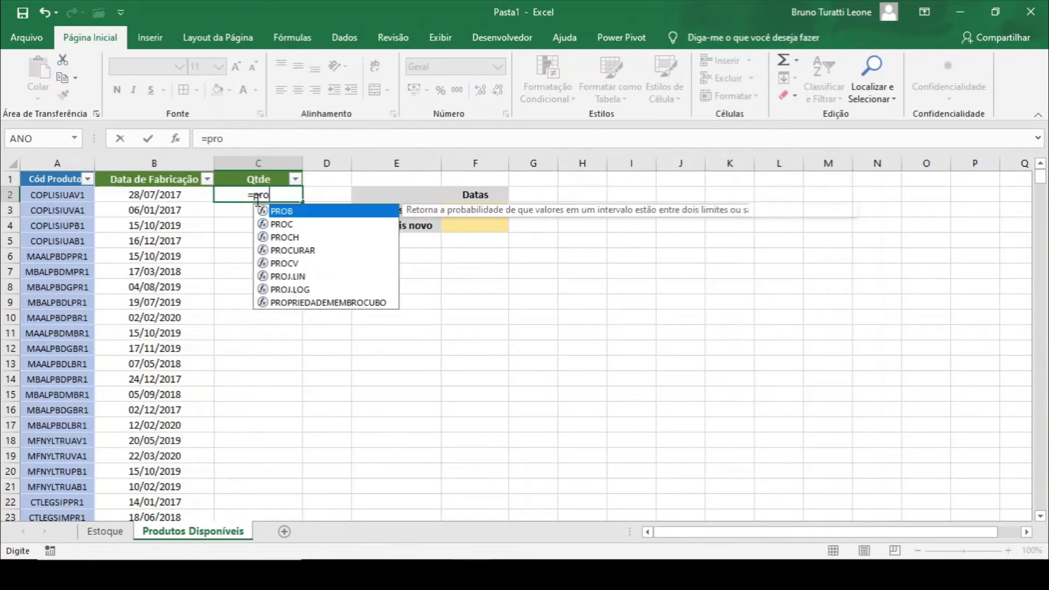
{"action": "type", "text": "cv("}
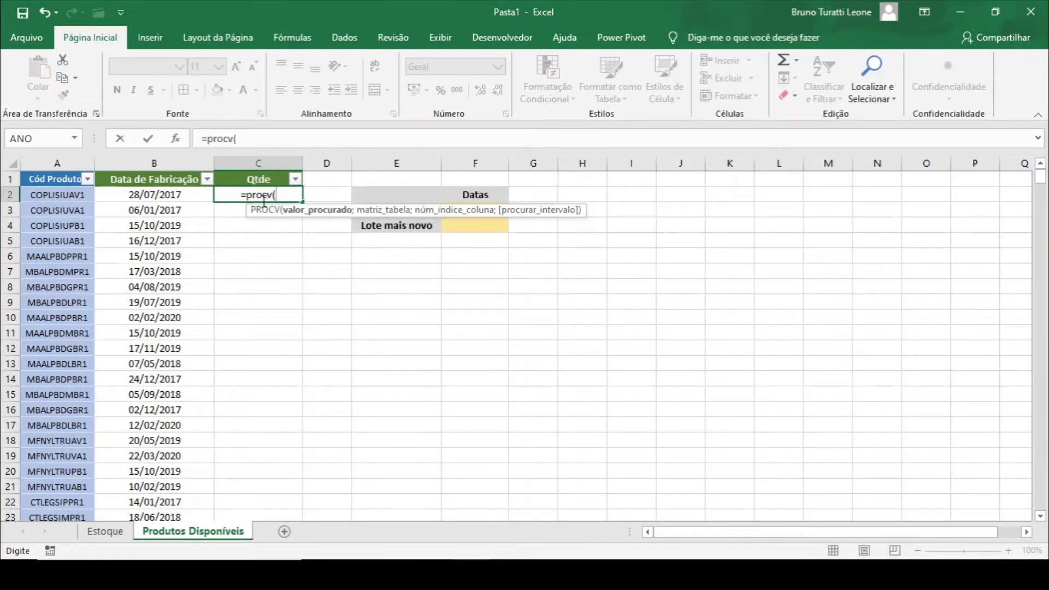
{"action": "left_click", "coordinate": [60, 195]}
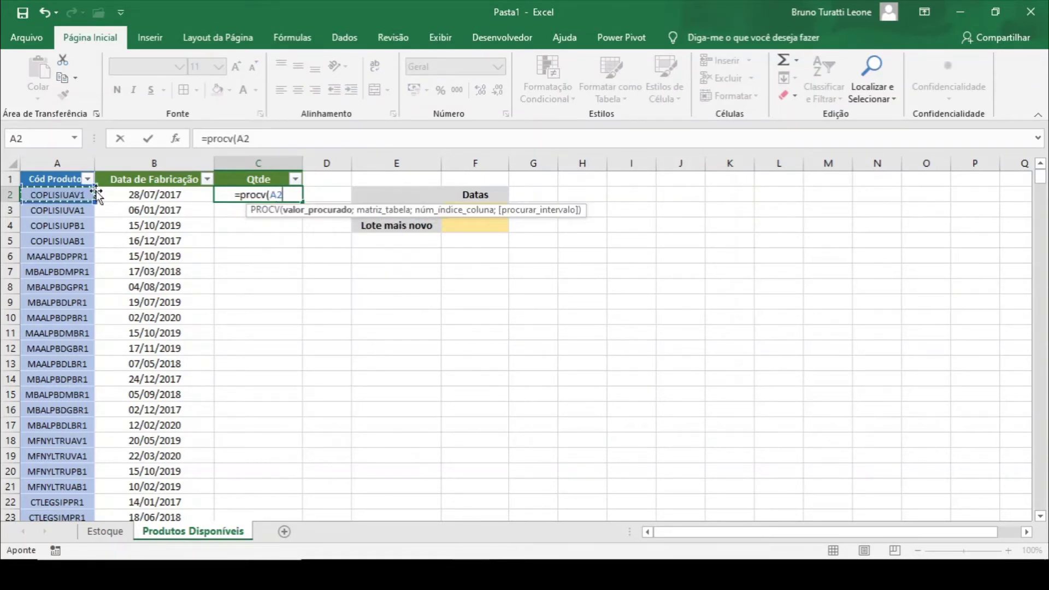
{"action": "type", "text": ";"}
{"action": "left_click", "coordinate": [93, 532]}
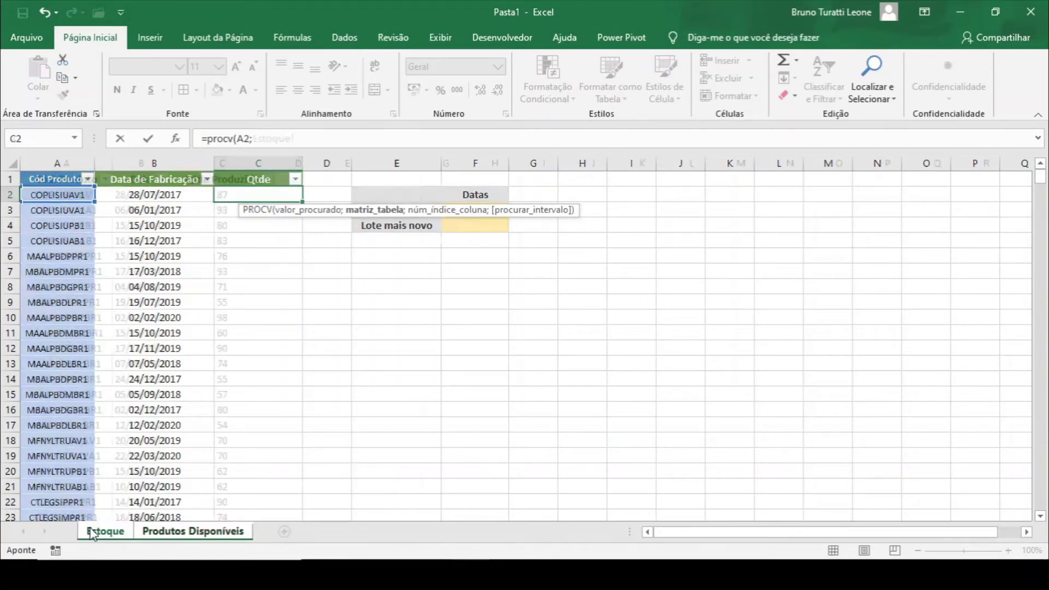
{"action": "left_click", "coordinate": [56, 164]}
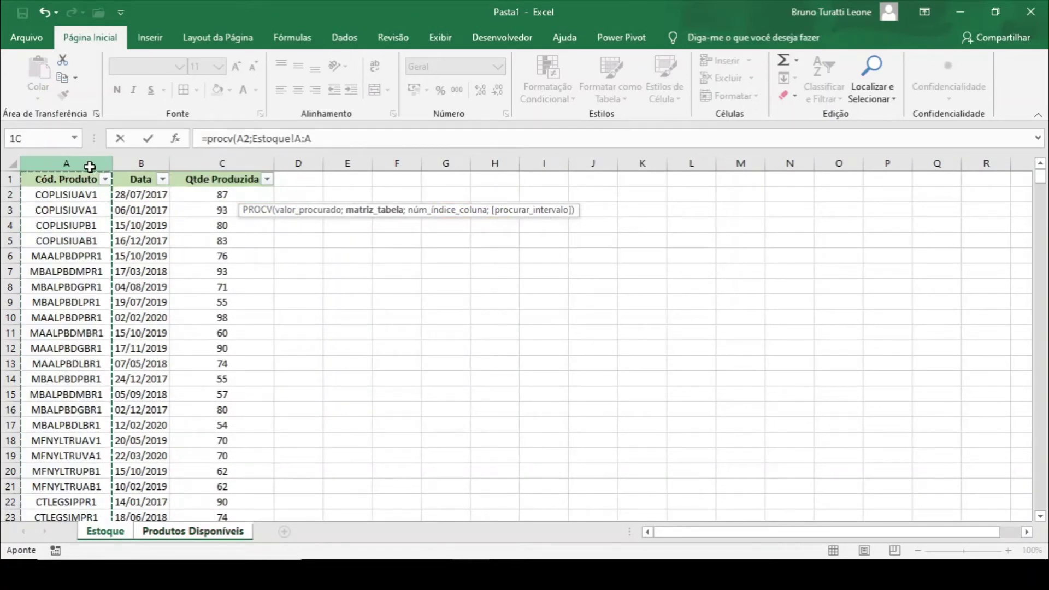
{"action": "left_click_drag", "start_coordinate": [90, 167], "coordinate": [226, 173]}
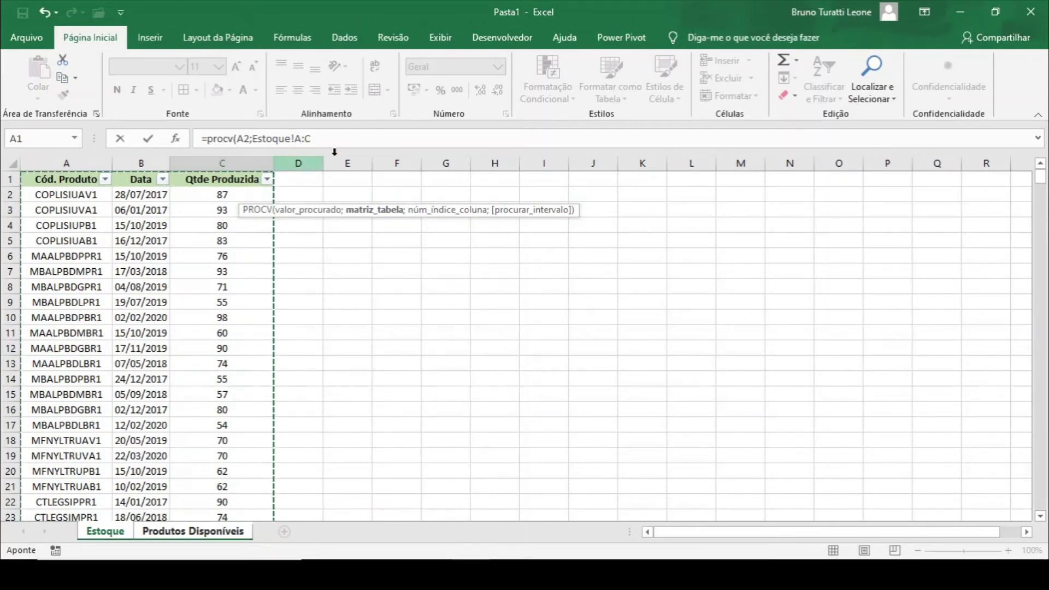
{"action": "left_click", "coordinate": [357, 135]}
{"action": "type", "text": ";3"}
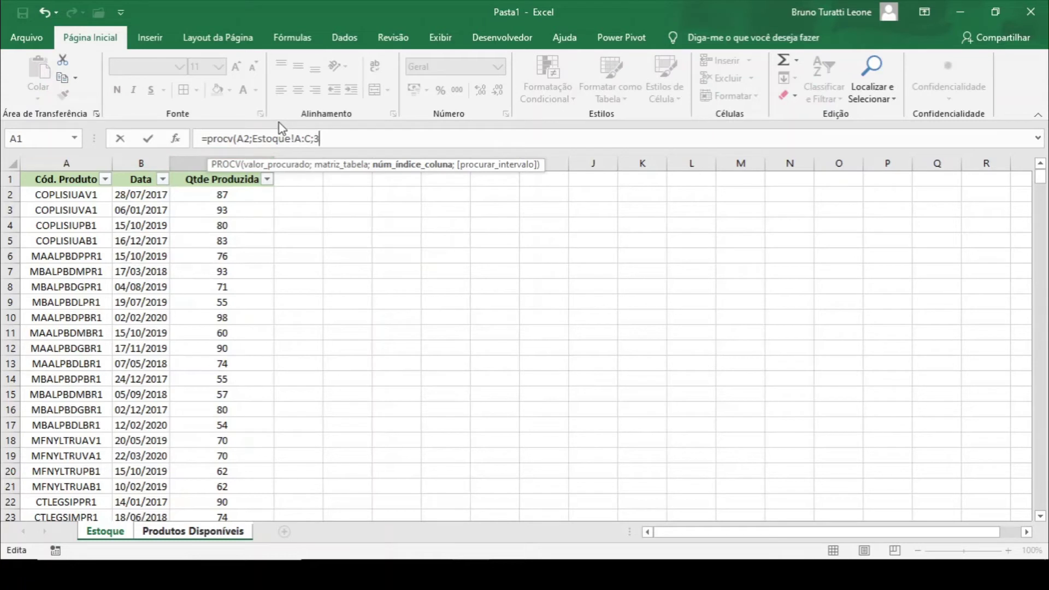
{"action": "type", "text": ";"}
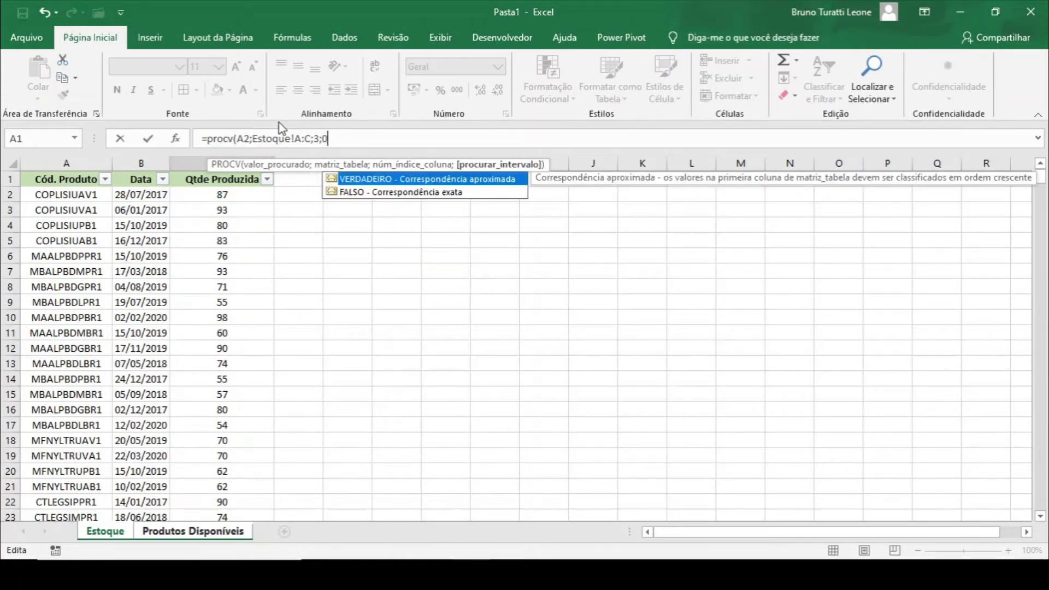
{"action": "type", "text": "0)"}
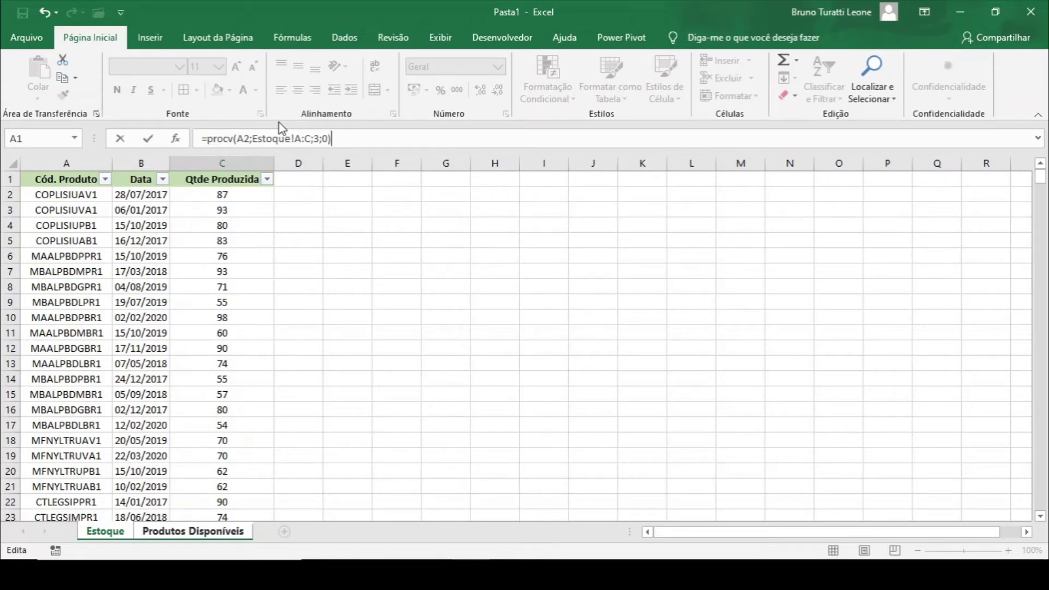
{"action": "key", "text": "Return"}
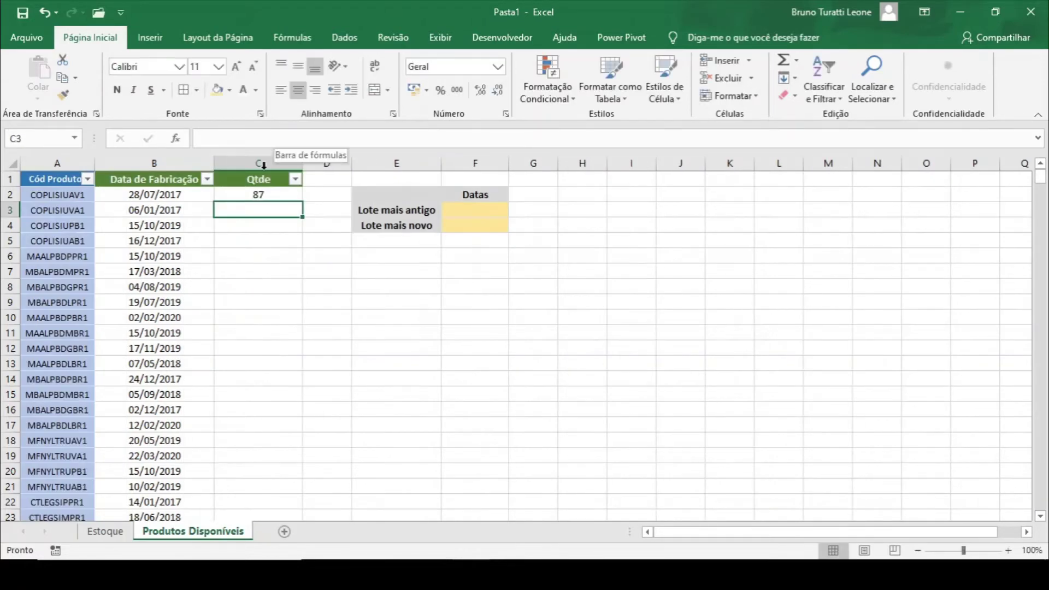
- Fill the C2 lookup formula down the Qtde column for all product codes and check the column through its last row
{"action": "left_click", "coordinate": [271, 194]}
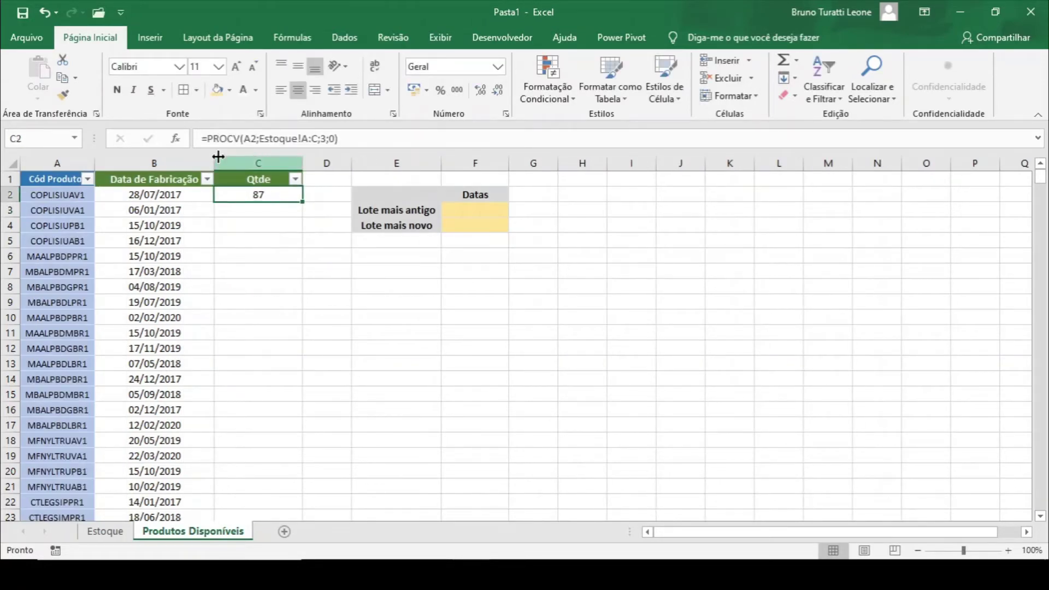
{"action": "double_click", "coordinate": [307, 198]}
{"action": "left_click", "coordinate": [287, 224]}
{"action": "key", "text": "ctrl+Down"}
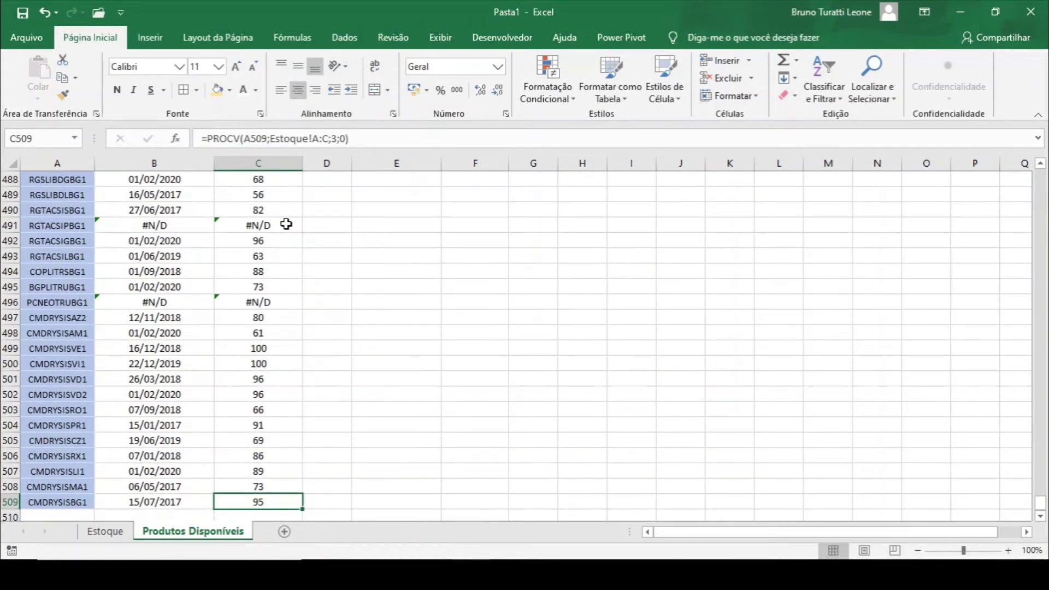
{"action": "key", "text": "ctrl+Up"}
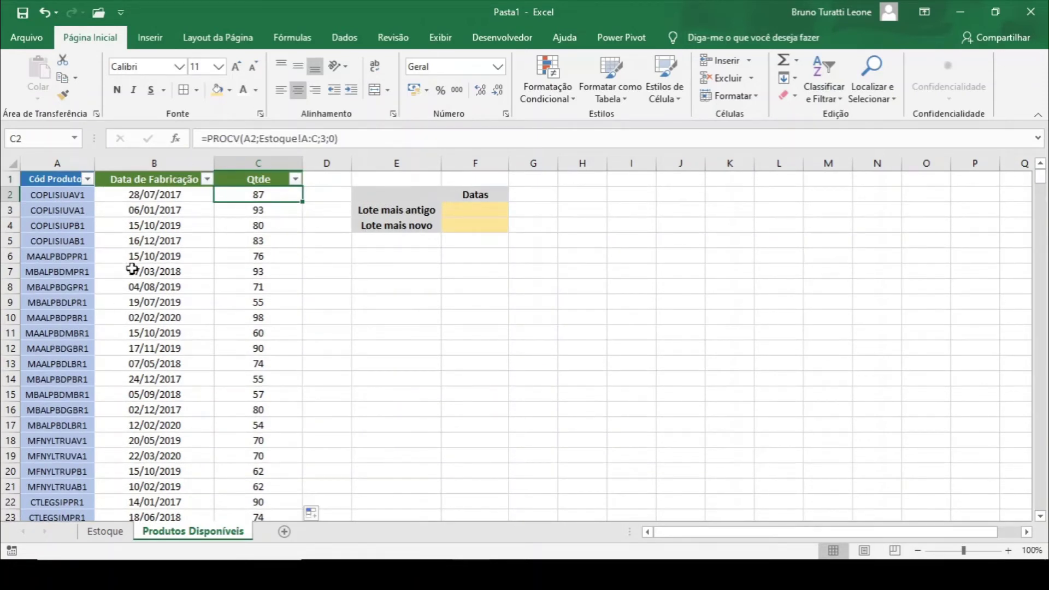
- Enter the formula =MÍNIMO(B:B) in cell F3 for the Lote mais antigo date
{"action": "left_click", "coordinate": [476, 215]}
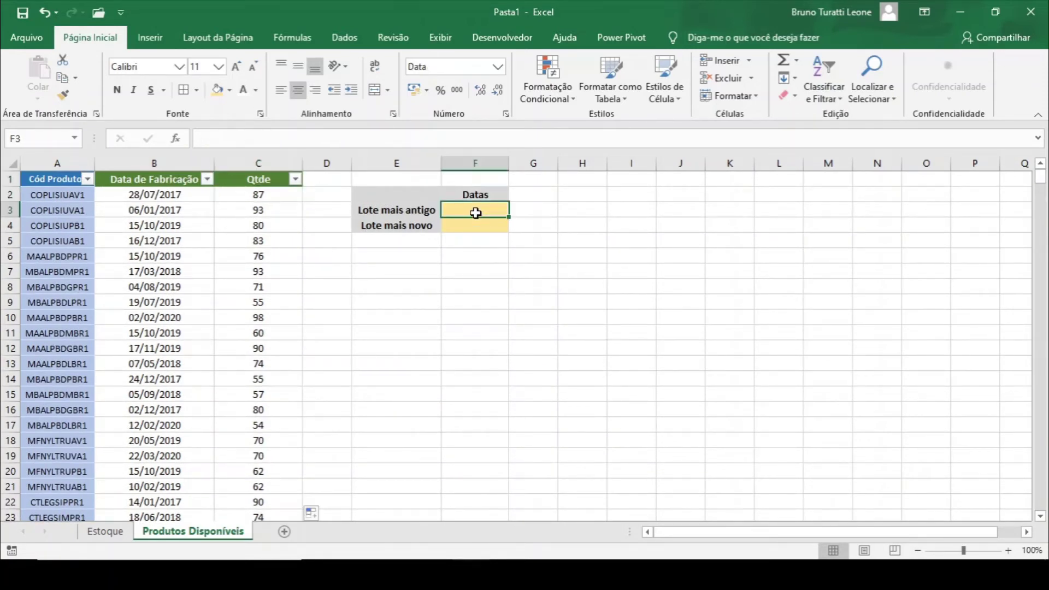
{"action": "type", "text": "="}
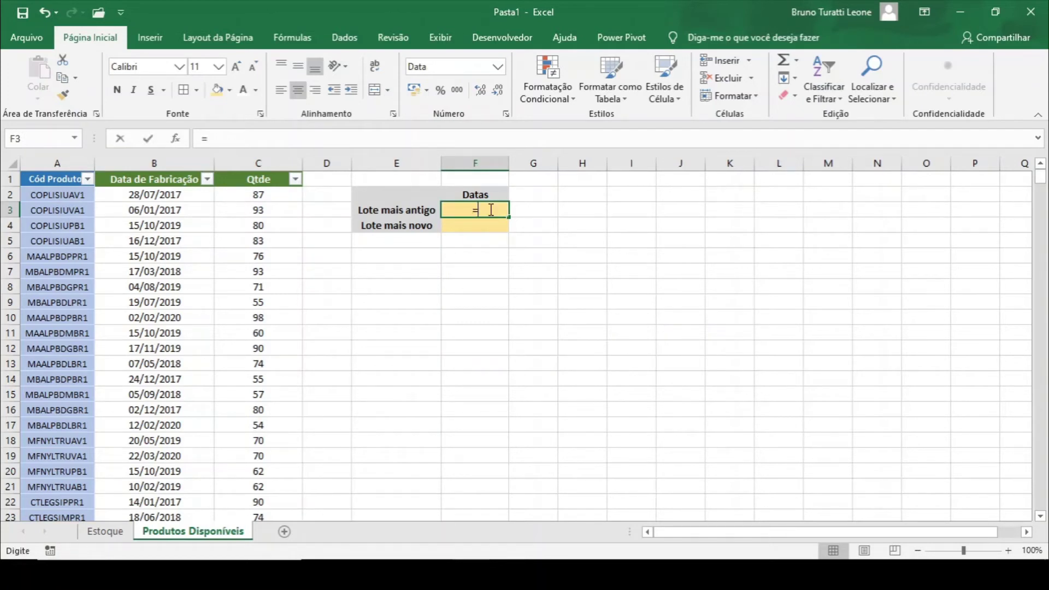
{"action": "type", "text": "mínimo"}
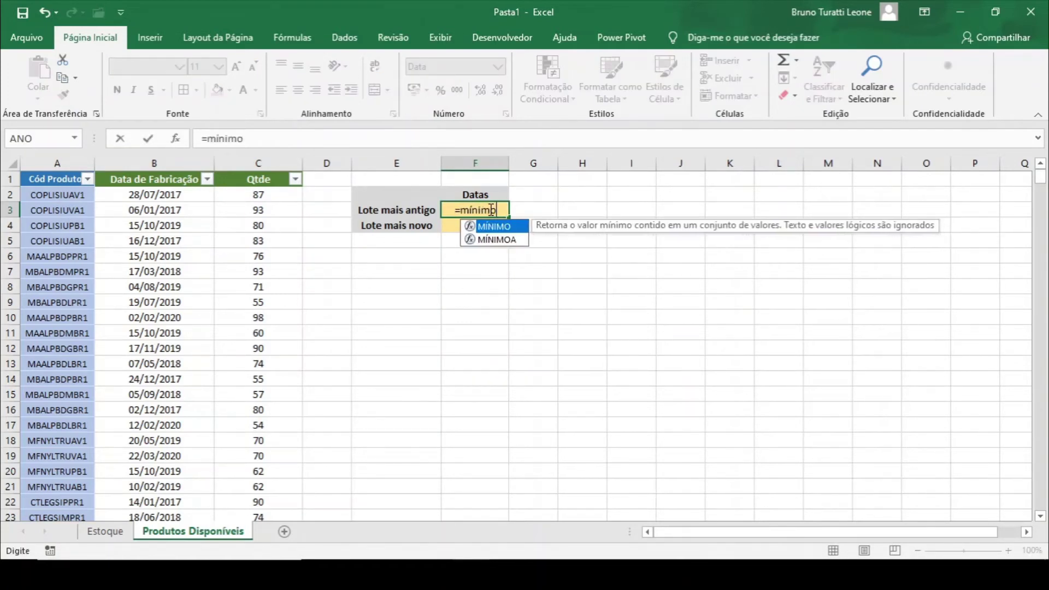
{"action": "type", "text": "("}
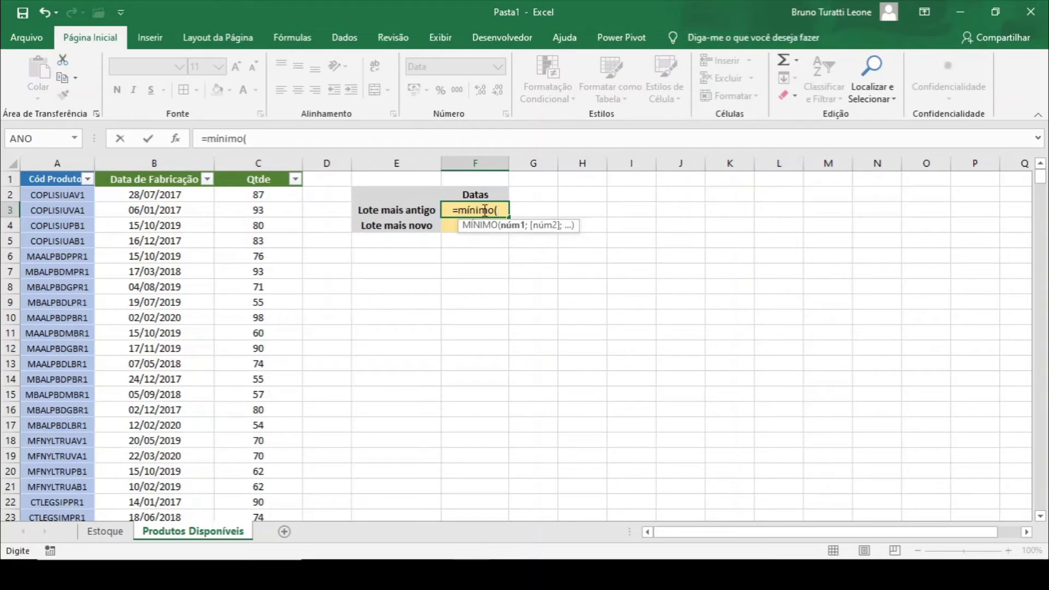
{"action": "left_click", "coordinate": [154, 163]}
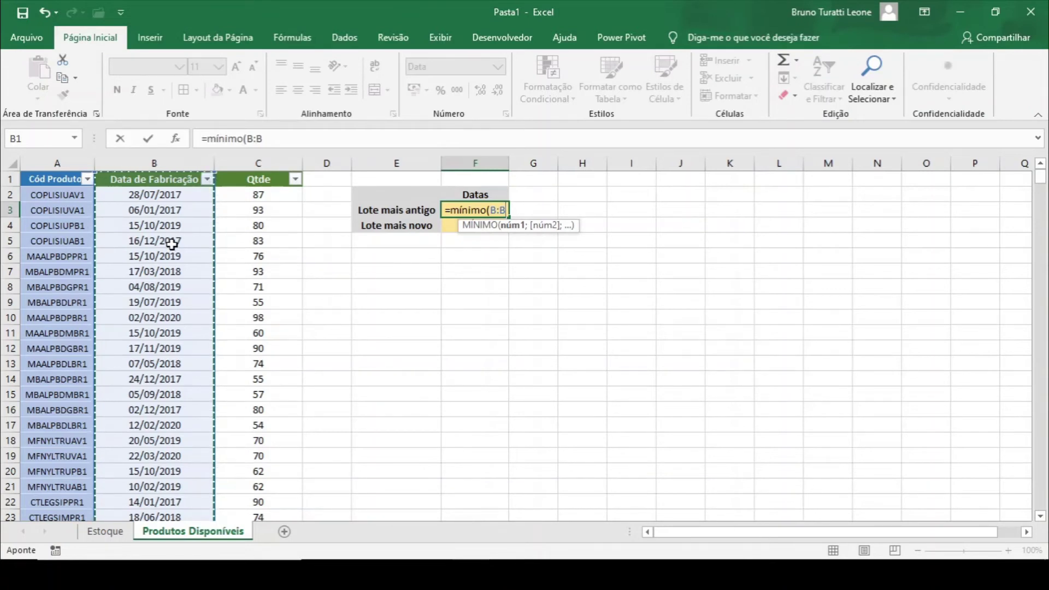
{"action": "key", "text": "Return"}
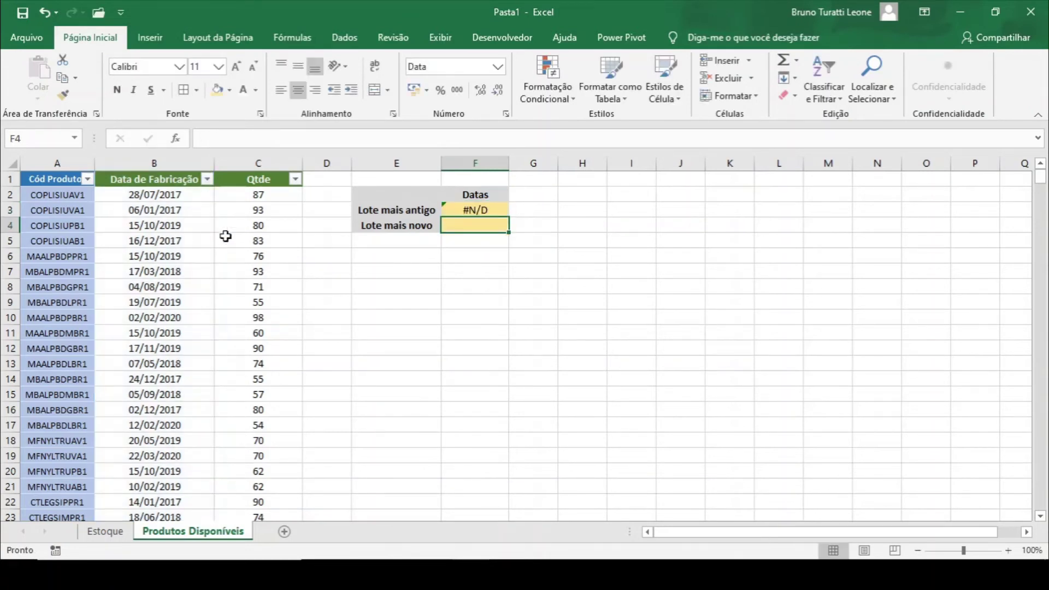
{"action": "left_click", "coordinate": [445, 209]}
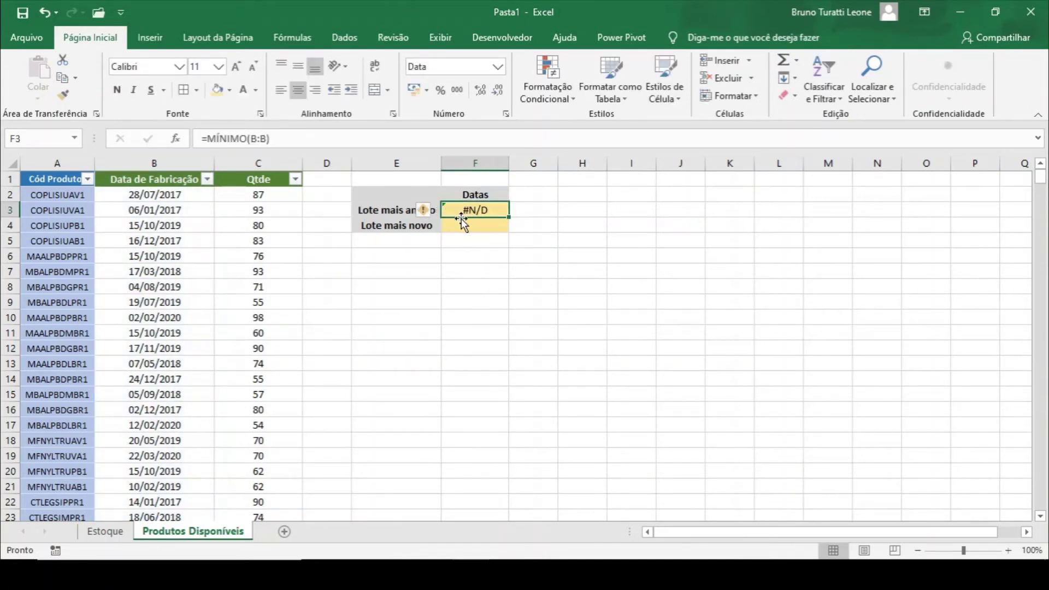
- Look for lookup errors in the Data de Fabricação column and compare the product code in A93 with the PROCV formula in B93
{"action": "left_click", "coordinate": [209, 253]}
{"action": "scroll", "coordinate": [202, 251], "scroll_direction": "down", "scroll_amount": 12}
{"action": "scroll", "coordinate": [204, 252], "scroll_direction": "up", "scroll_amount": 12}
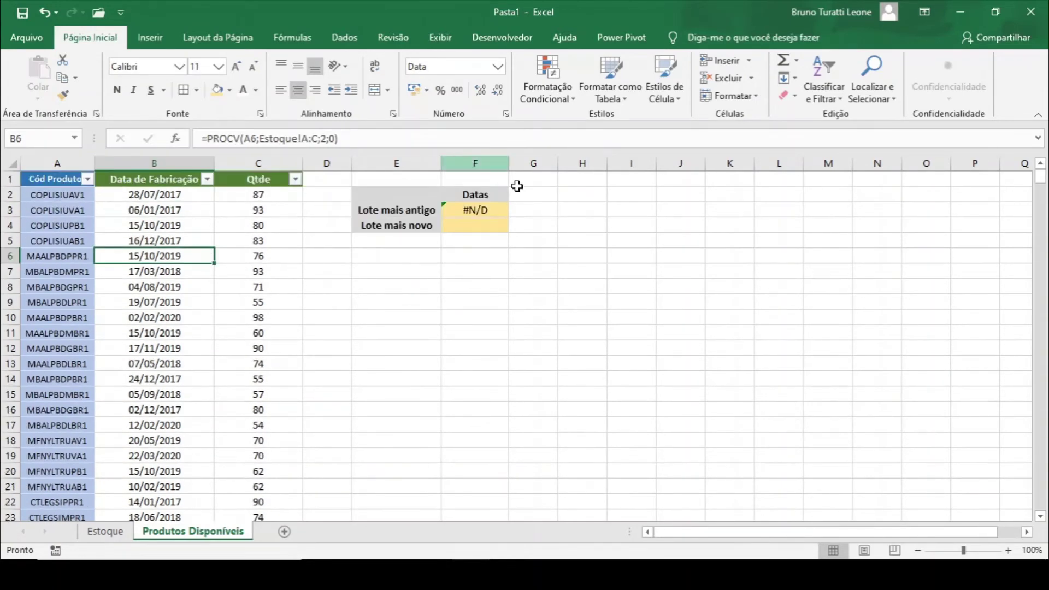
{"action": "scroll", "coordinate": [129, 391], "scroll_direction": "down", "scroll_amount": 1}
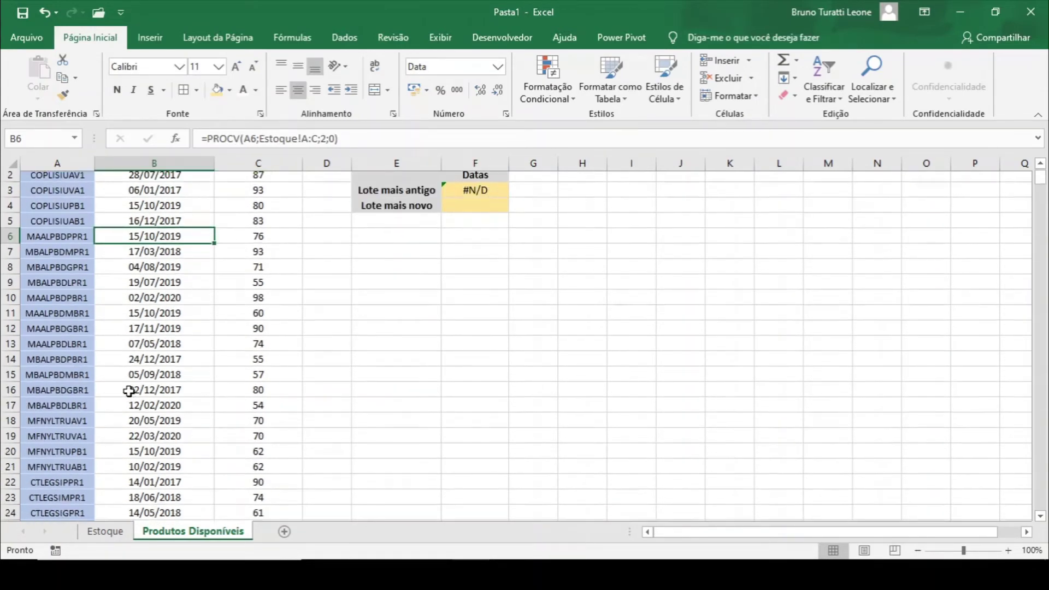
{"action": "scroll", "coordinate": [129, 391], "scroll_direction": "down", "scroll_amount": 20}
{"action": "scroll", "coordinate": [135, 367], "scroll_direction": "up", "scroll_amount": 6}
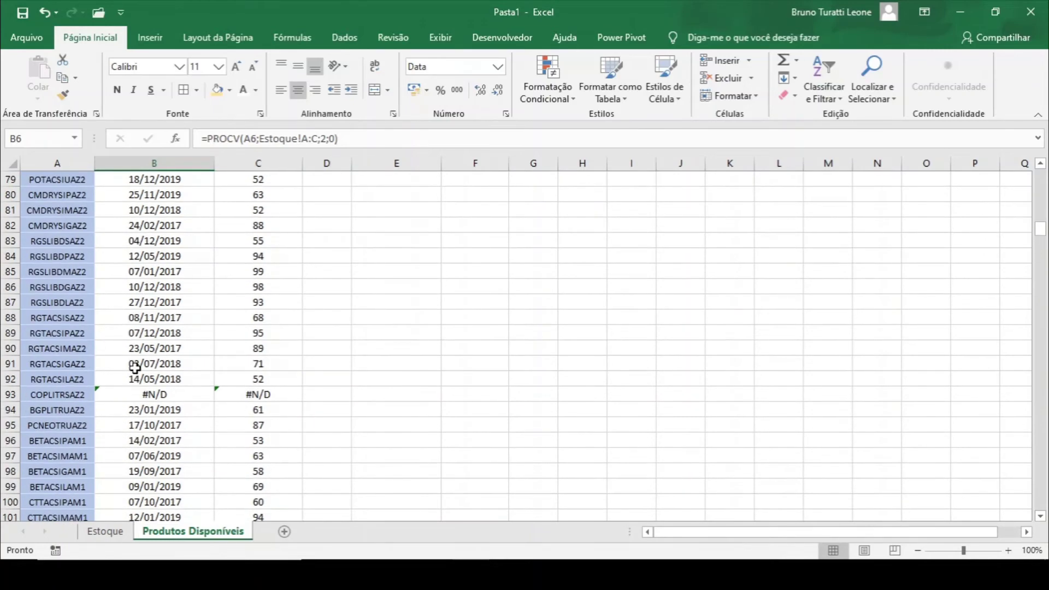
{"action": "left_click", "coordinate": [150, 394]}
{"action": "left_click", "coordinate": [57, 395]}
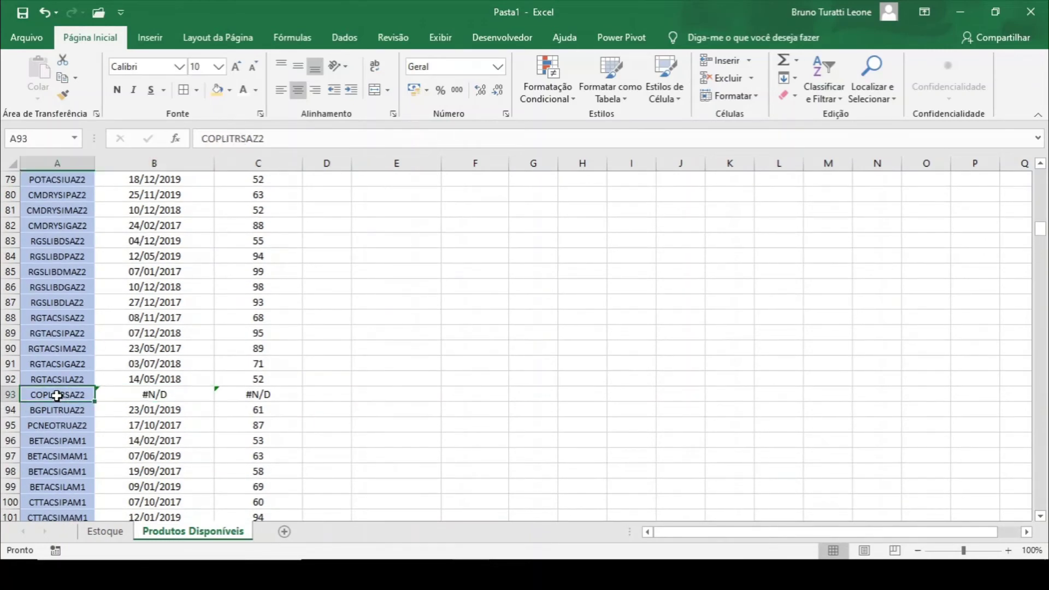
{"action": "left_click", "coordinate": [128, 396]}
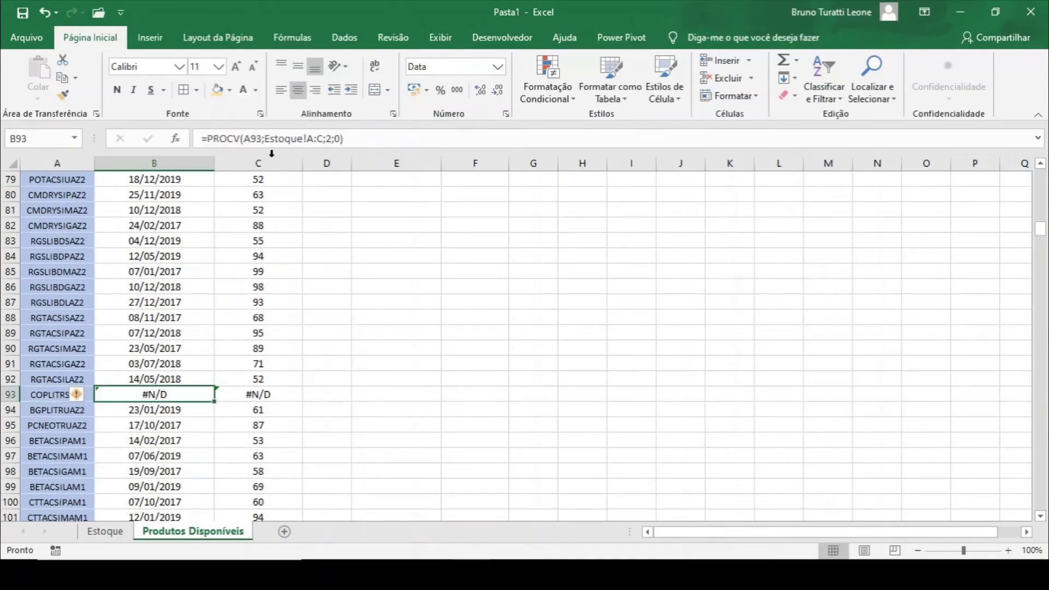
{"action": "left_click", "coordinate": [74, 395]}
{"action": "left_click", "coordinate": [146, 396]}
{"action": "left_click", "coordinate": [50, 393]}
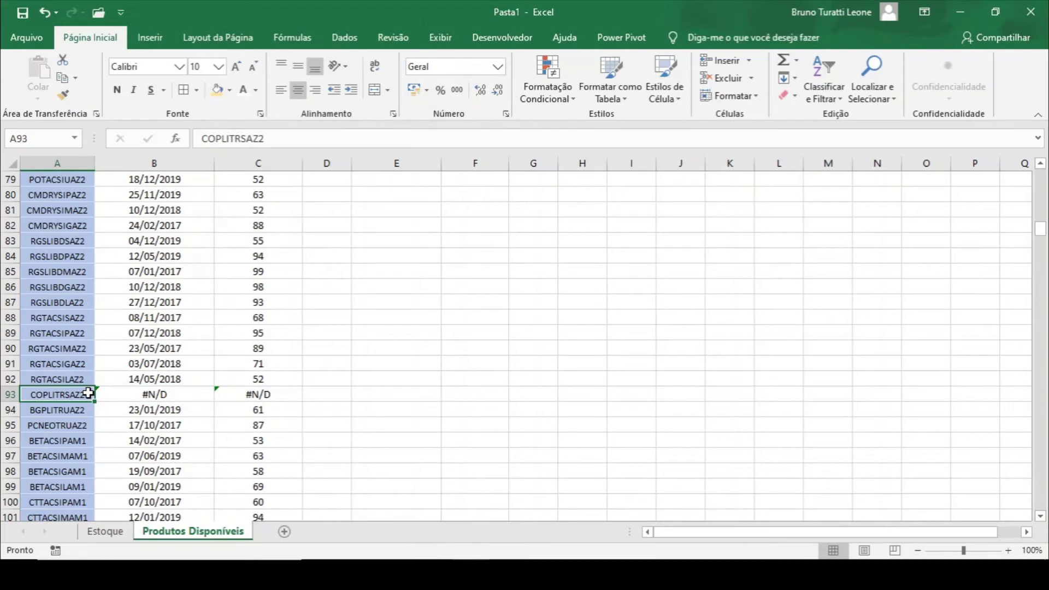
{"action": "key", "text": "Right"}
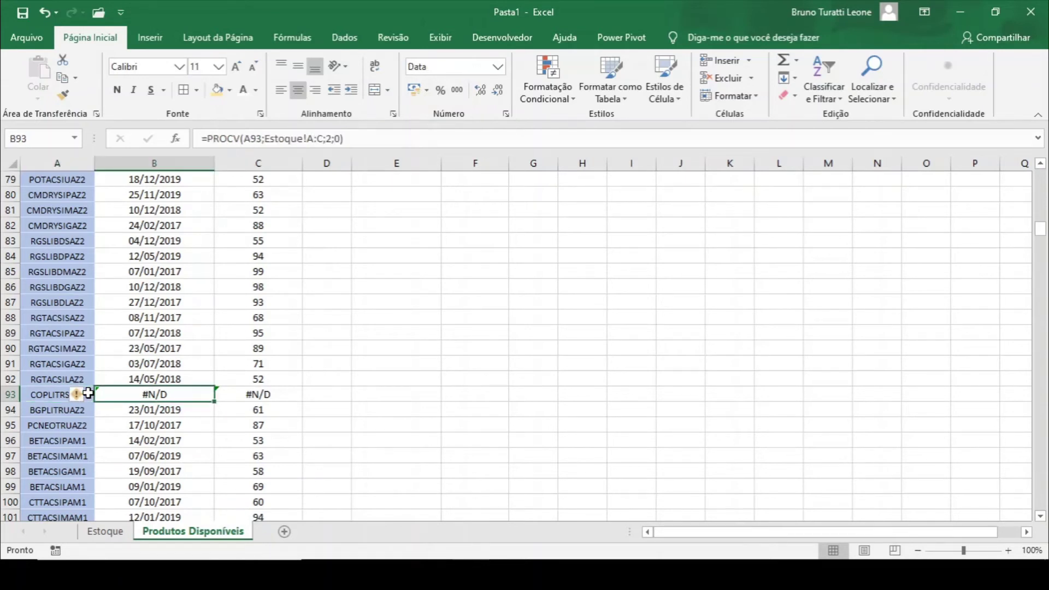
{"action": "left_click", "coordinate": [42, 395]}
{"action": "left_click", "coordinate": [145, 397]}
{"action": "left_click", "coordinate": [39, 396]}
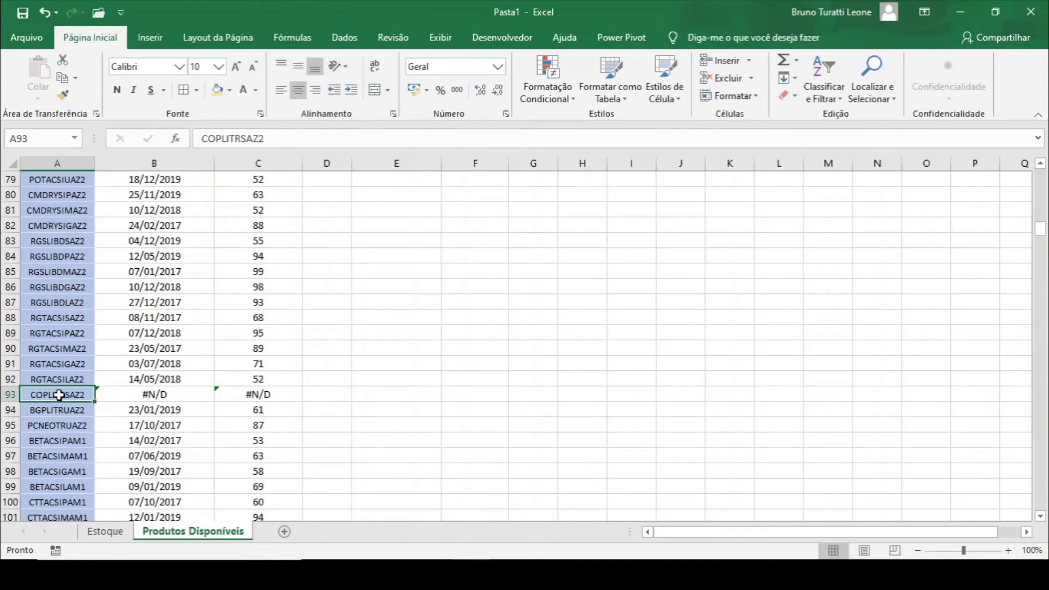
{"action": "left_click", "coordinate": [137, 397]}
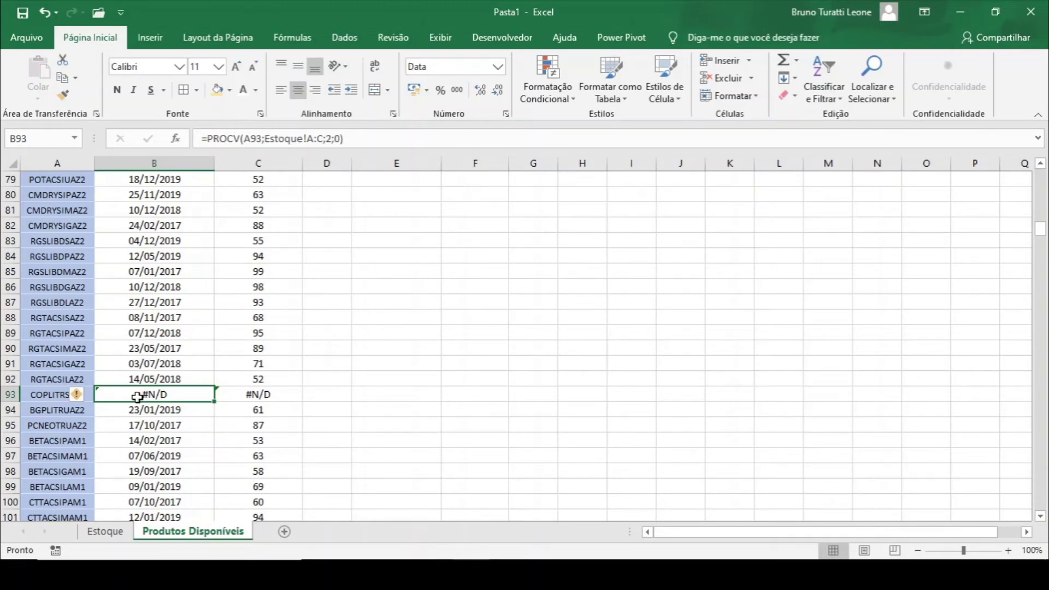
- Scan the Data de Fabricação and Qtde columns for further lookup errors and inspect the PROCV formula in cell B2
{"action": "scroll", "coordinate": [136, 397], "scroll_direction": "up", "scroll_amount": 3}
{"action": "scroll", "coordinate": [136, 397], "scroll_direction": "down", "scroll_amount": 4}
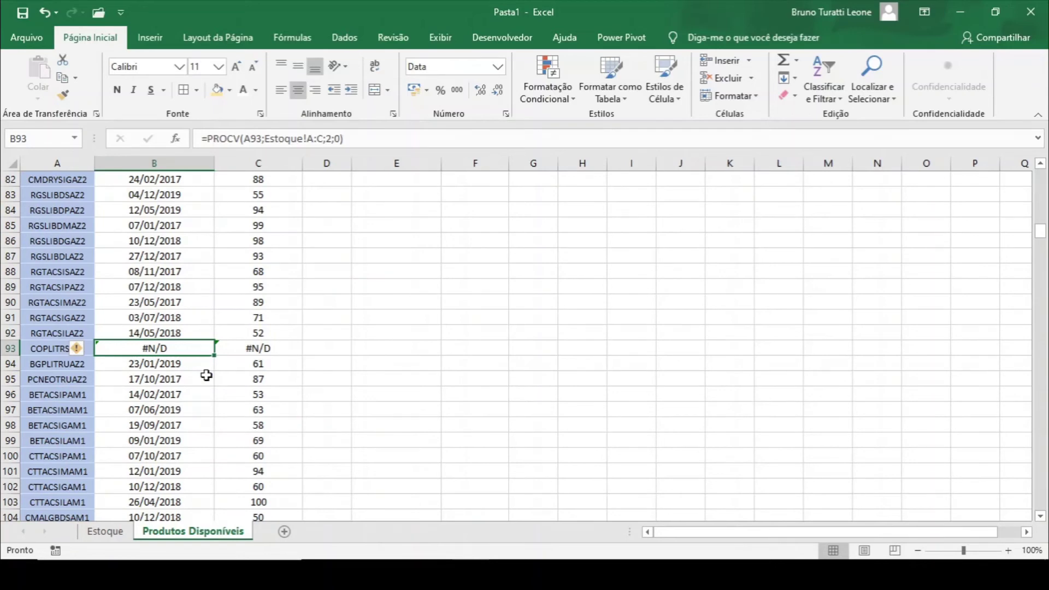
{"action": "key", "text": "ctrl+Up"}
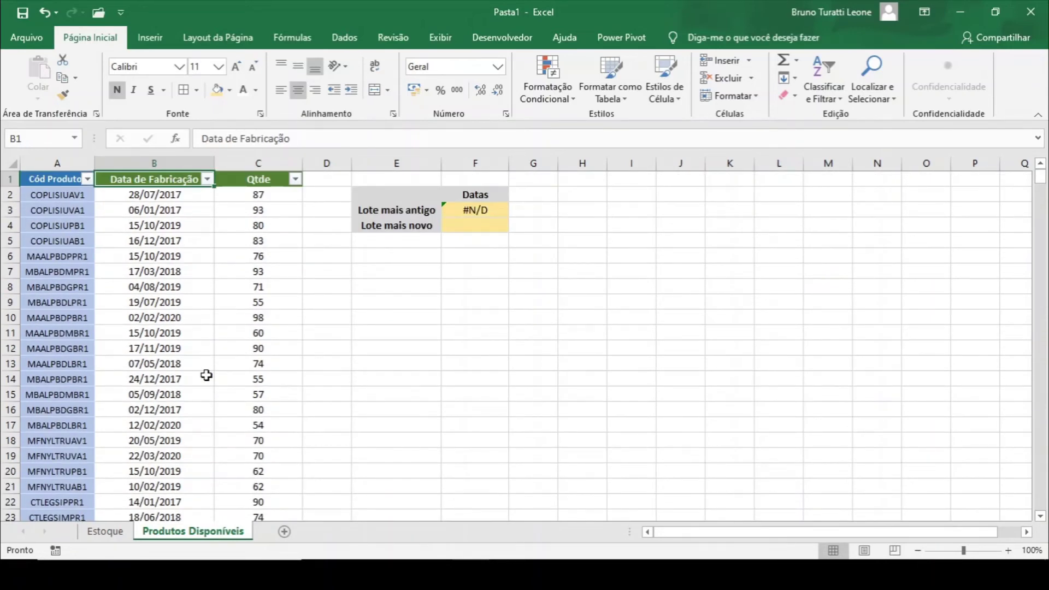
{"action": "scroll", "coordinate": [206, 375], "scroll_direction": "down", "scroll_amount": 20}
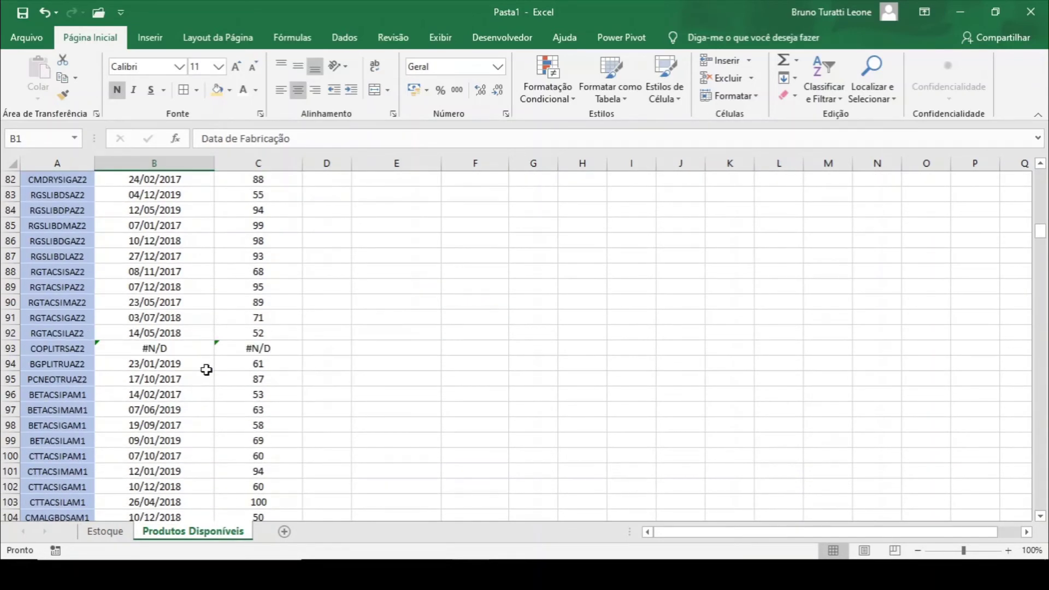
{"action": "scroll", "coordinate": [206, 370], "scroll_direction": "down", "scroll_amount": 6}
{"action": "scroll", "coordinate": [192, 278], "scroll_direction": "up", "scroll_amount": 20}
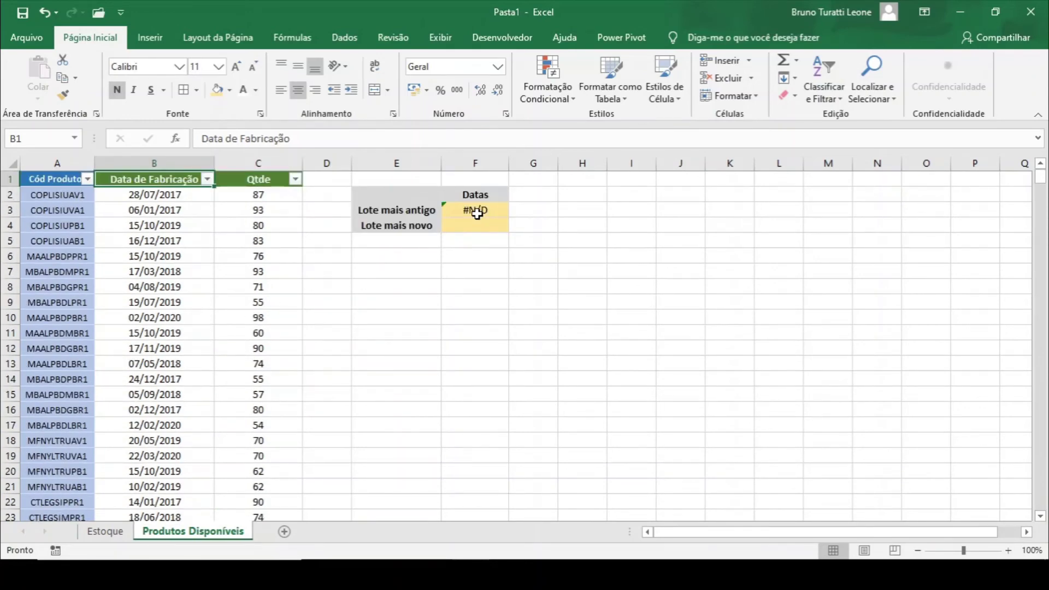
{"action": "left_click", "coordinate": [155, 199]}
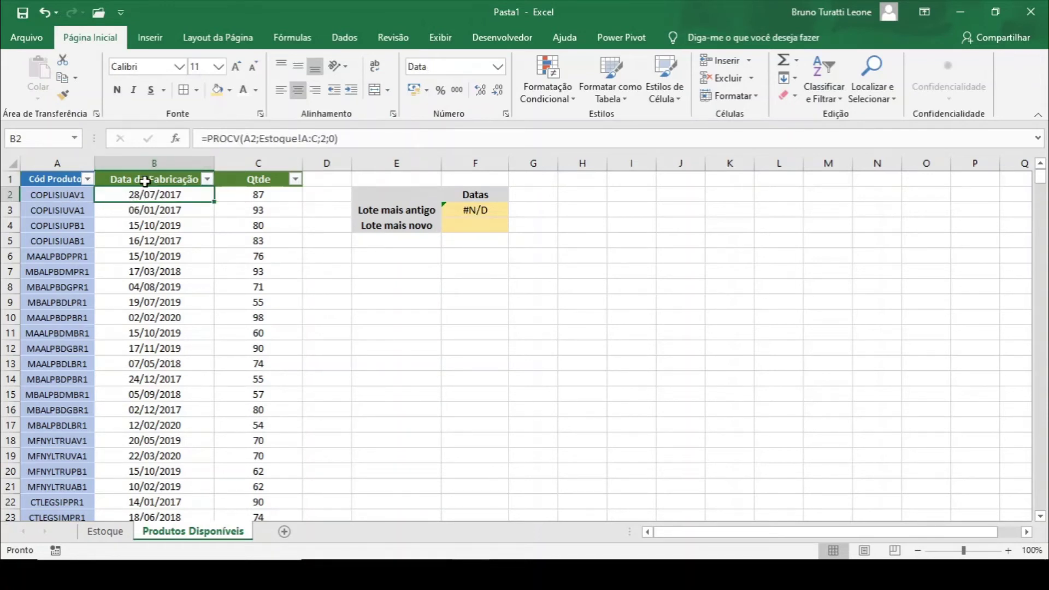
- Wrap the lookup in cell B2 with SEERRO so errors return empty text: =SEERRO(PROCV(A2;Estoque!A:C;2;0);"")
{"action": "left_click", "coordinate": [208, 138]}
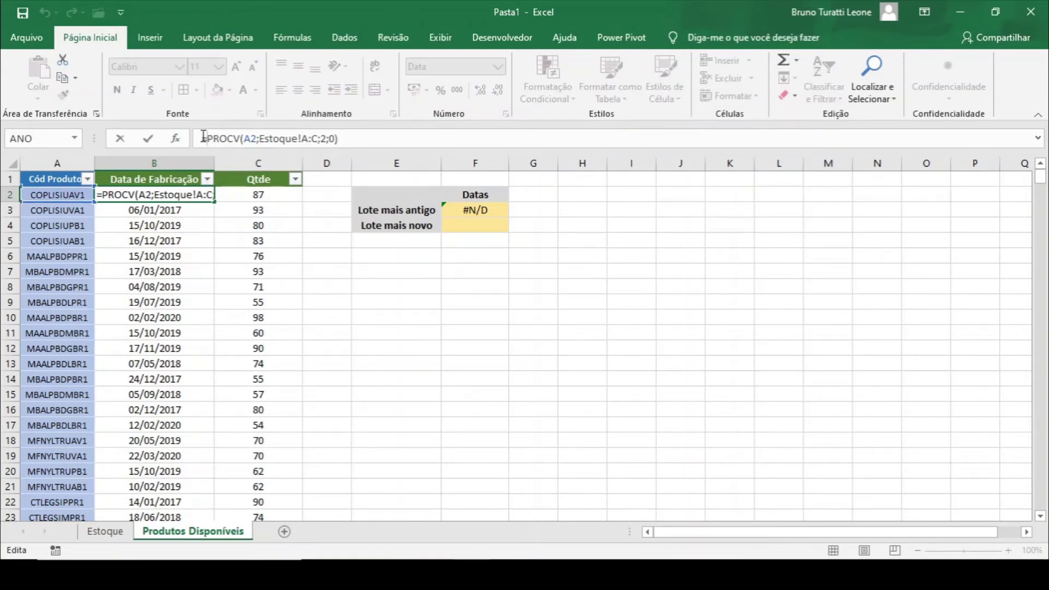
{"action": "type", "text": "SE"}
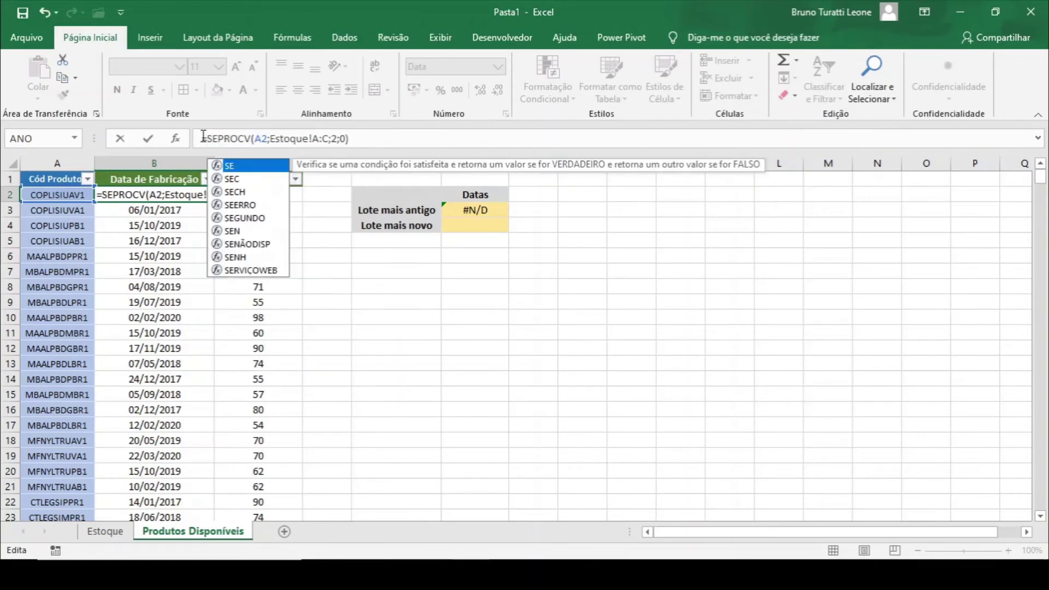
{"action": "type", "text": "ERRO"}
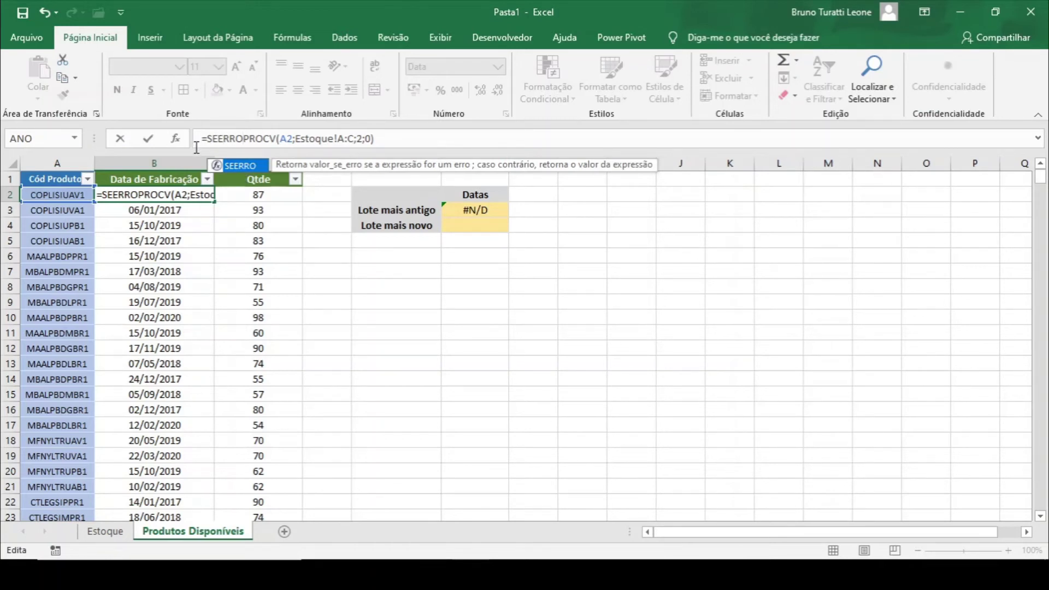
{"action": "type", "text": "("}
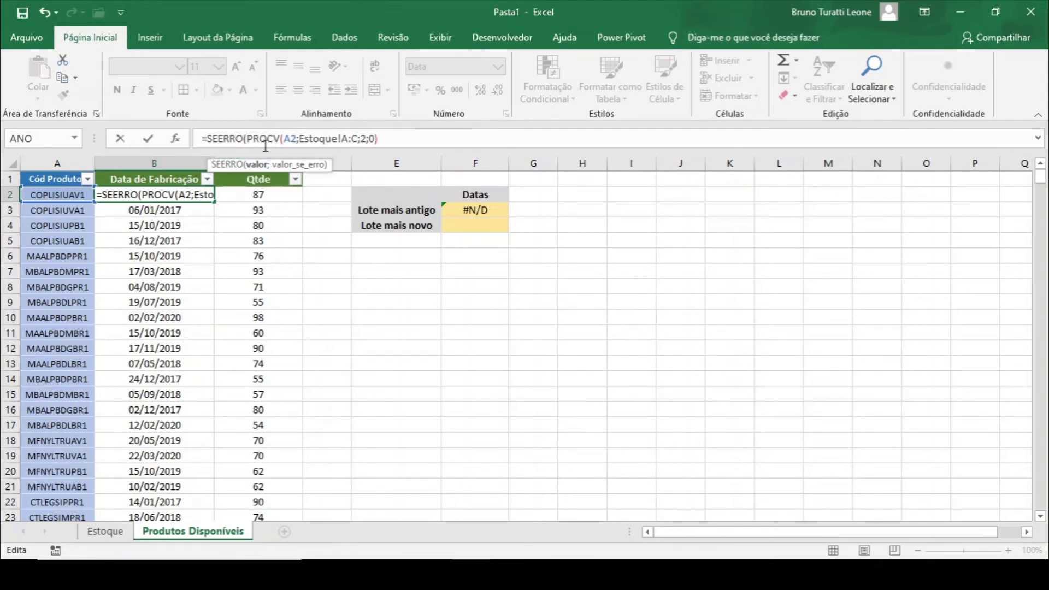
{"action": "left_click", "coordinate": [376, 140]}
{"action": "type", "text": ");"}
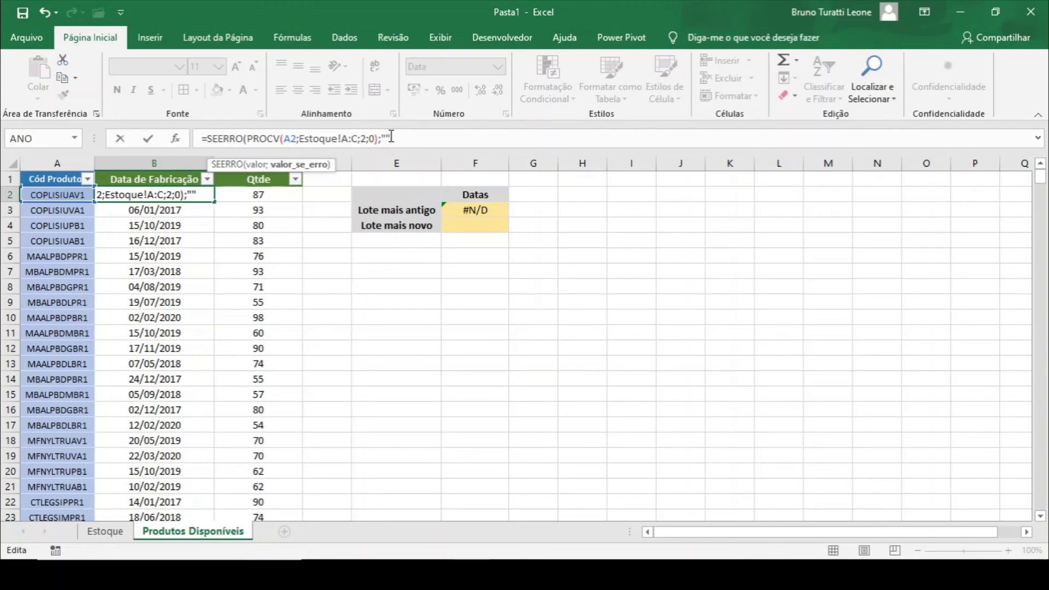
{"action": "type", "text": ")"}
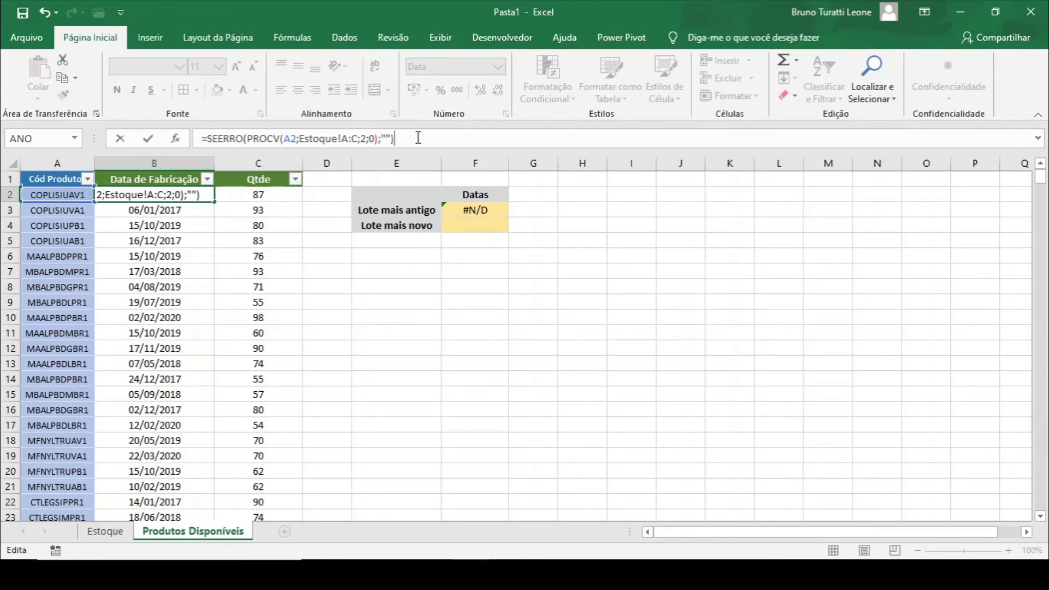
{"action": "key", "text": "Return"}
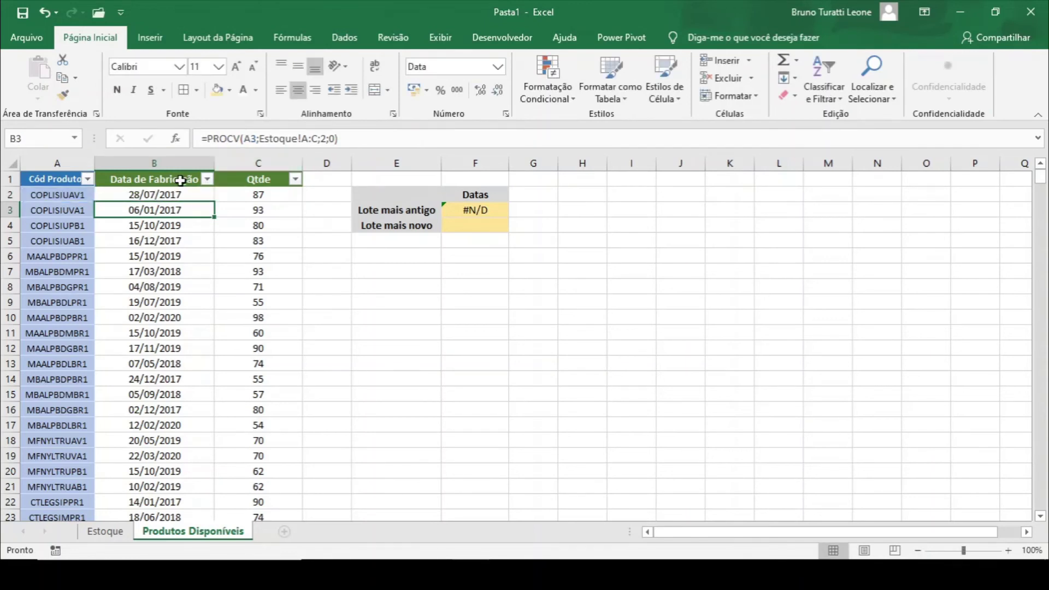
- Fill the B2 SEERRO formula down the Data de Fabricação column and check the Lote mais antigo date in F3
{"action": "left_click", "coordinate": [177, 193]}
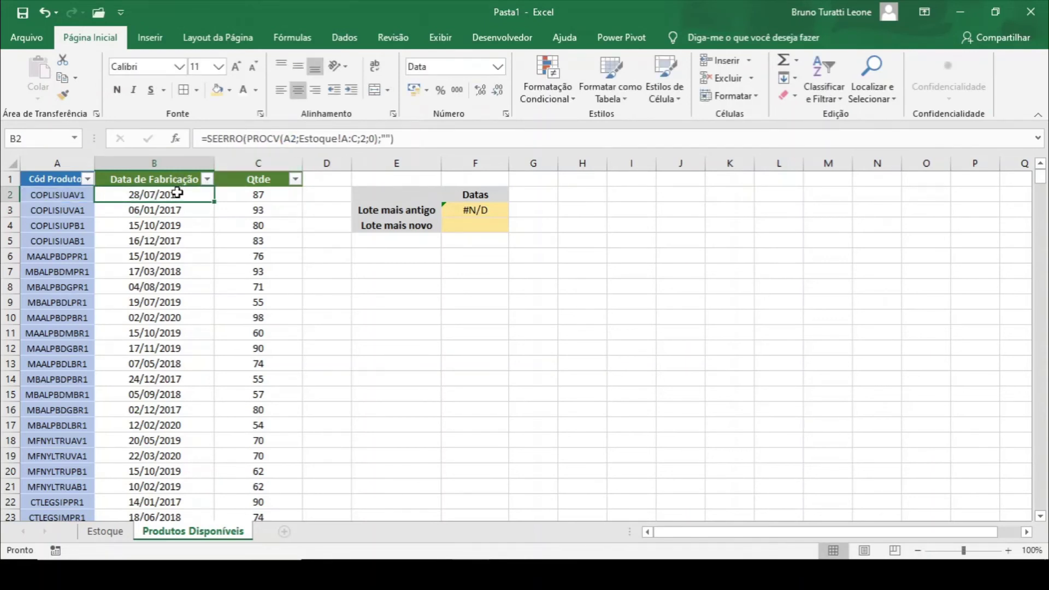
{"action": "double_click", "coordinate": [212, 201]}
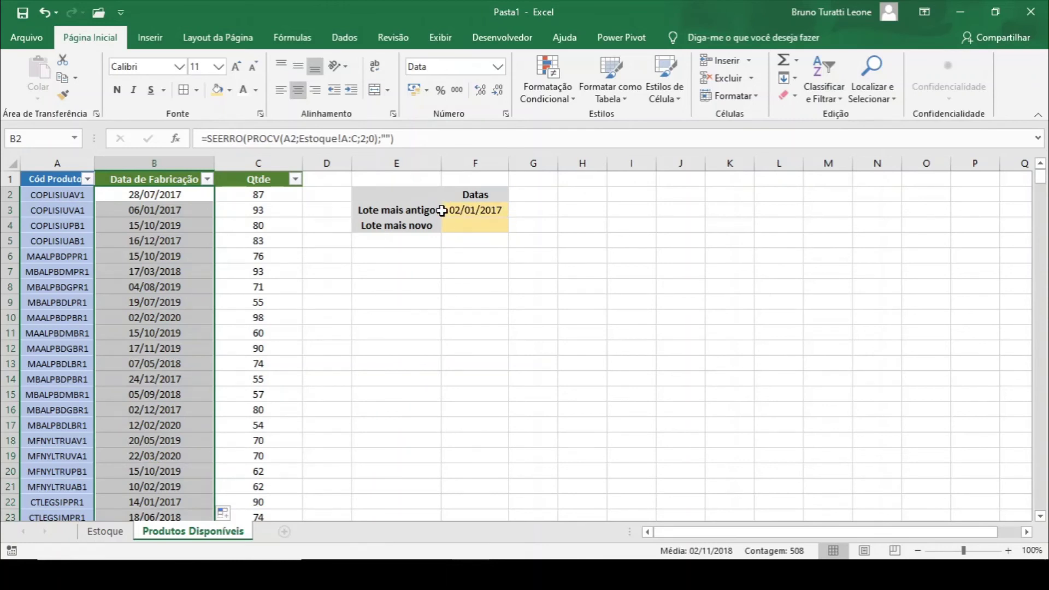
{"action": "left_click", "coordinate": [485, 212]}
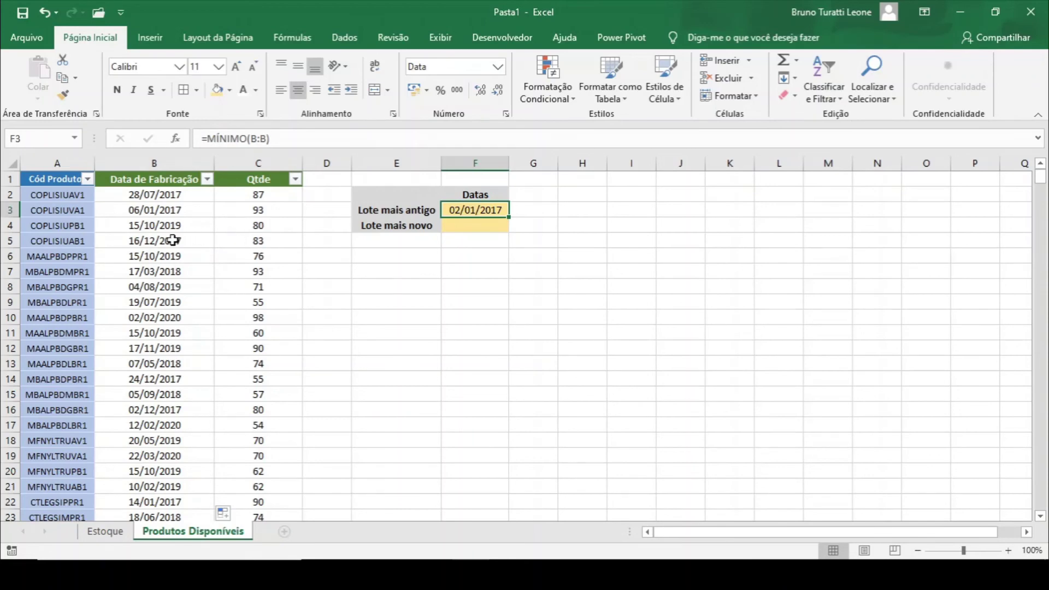
- Look up row 93 and compare the formula in its Data de Fabricação cell with the one in its Qtde cell
{"action": "scroll", "coordinate": [173, 239], "scroll_direction": "down", "scroll_amount": 12}
{"action": "scroll", "coordinate": [173, 239], "scroll_direction": "down", "scroll_amount": 20}
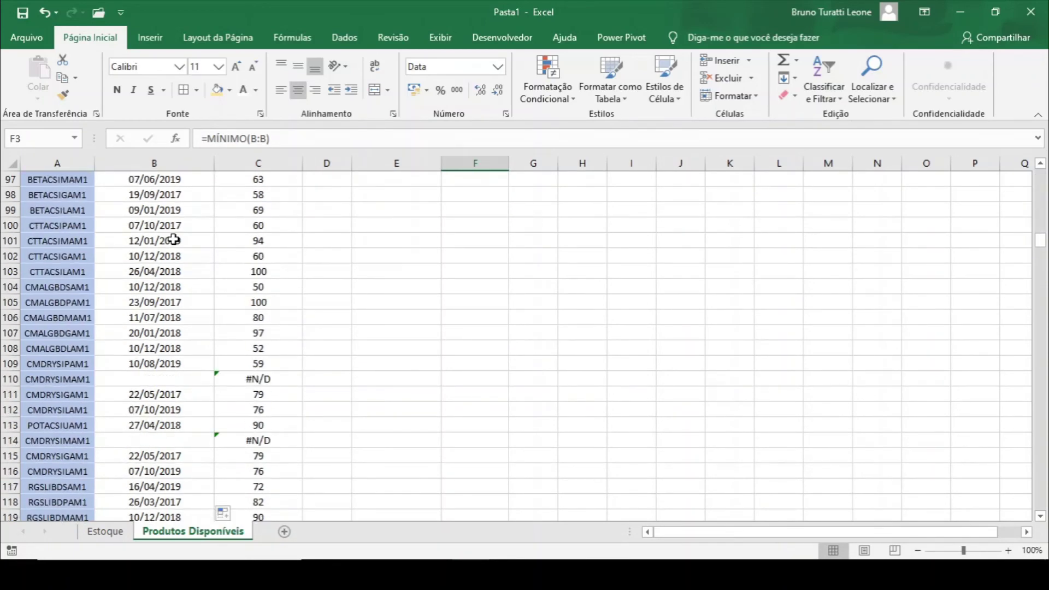
{"action": "scroll", "coordinate": [167, 249], "scroll_direction": "up", "scroll_amount": 4}
{"action": "left_click", "coordinate": [168, 251]}
{"action": "scroll", "coordinate": [124, 268], "scroll_direction": "up", "scroll_amount": 2}
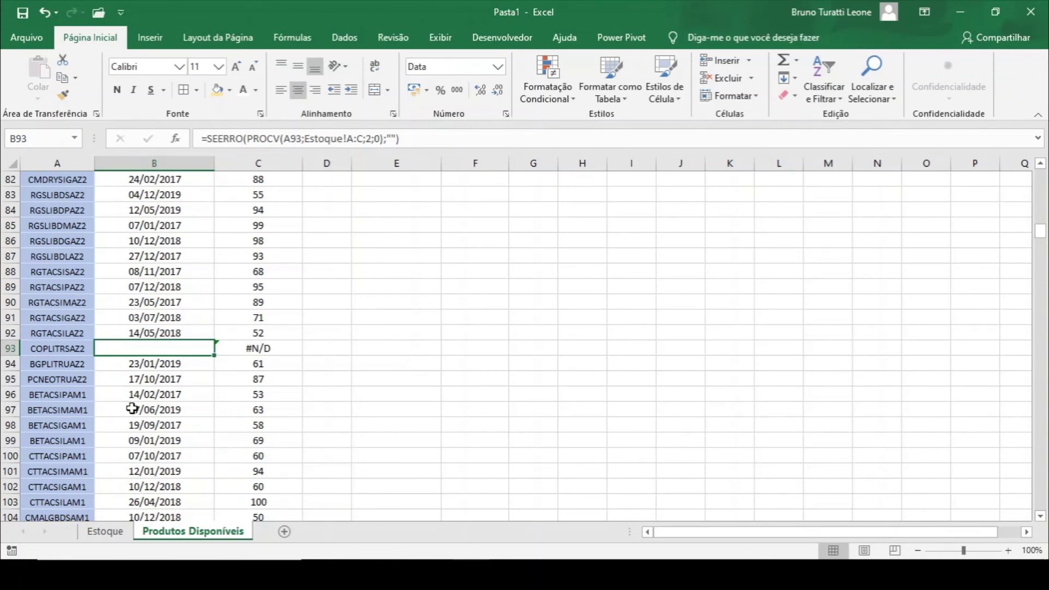
{"action": "left_click", "coordinate": [255, 348]}
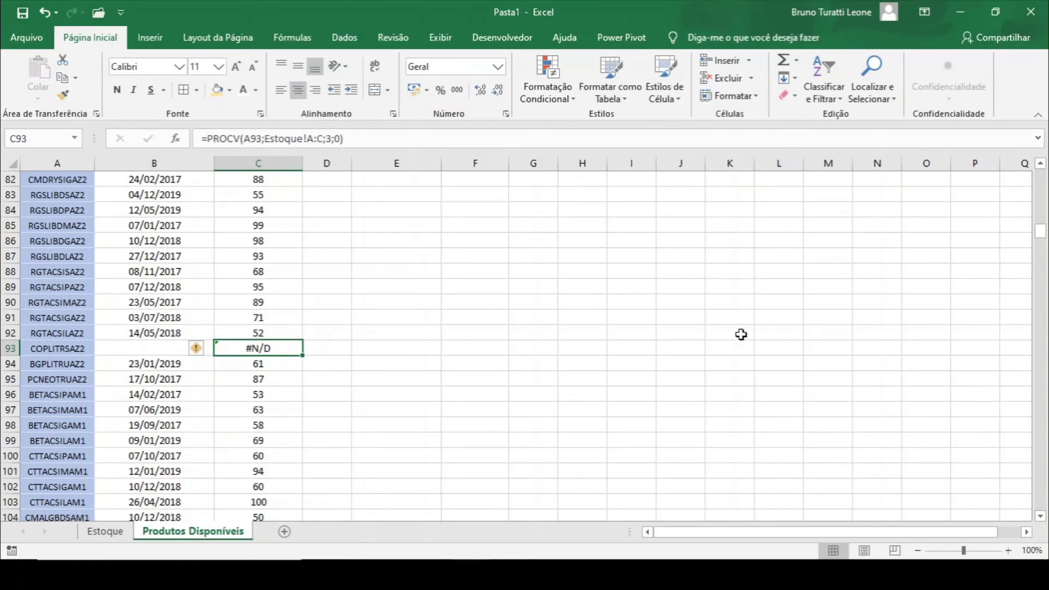
- Wrap the lookup in cell C2 with SEERRO so errors return empty text: =SEERRO(PROCV(A2;Estoque!A:C;3;0);"")
{"action": "left_click_drag", "start_coordinate": [1041, 232], "coordinate": [1045, 155]}
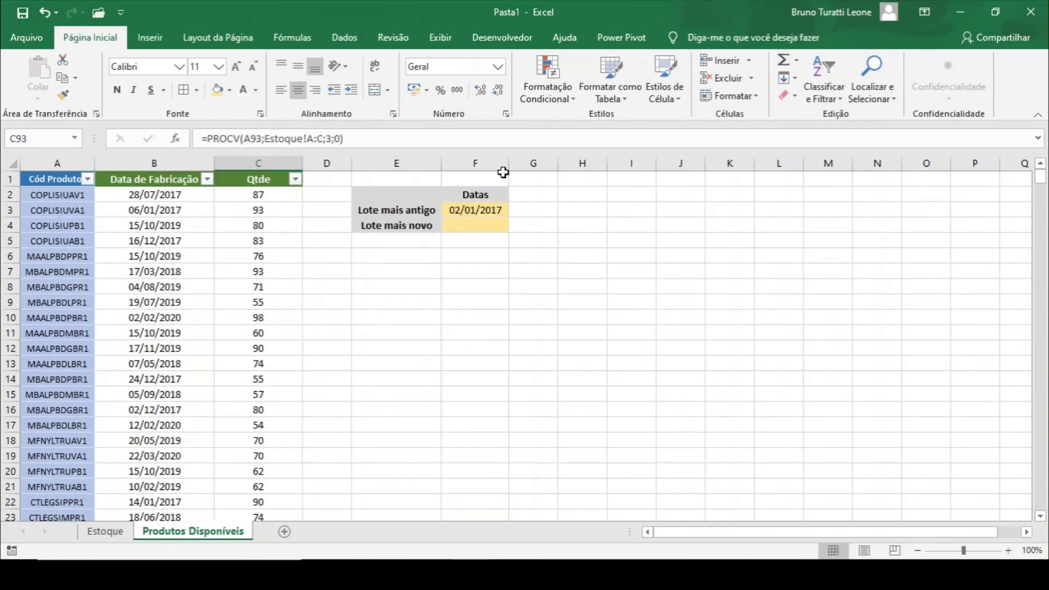
{"action": "left_click", "coordinate": [271, 195]}
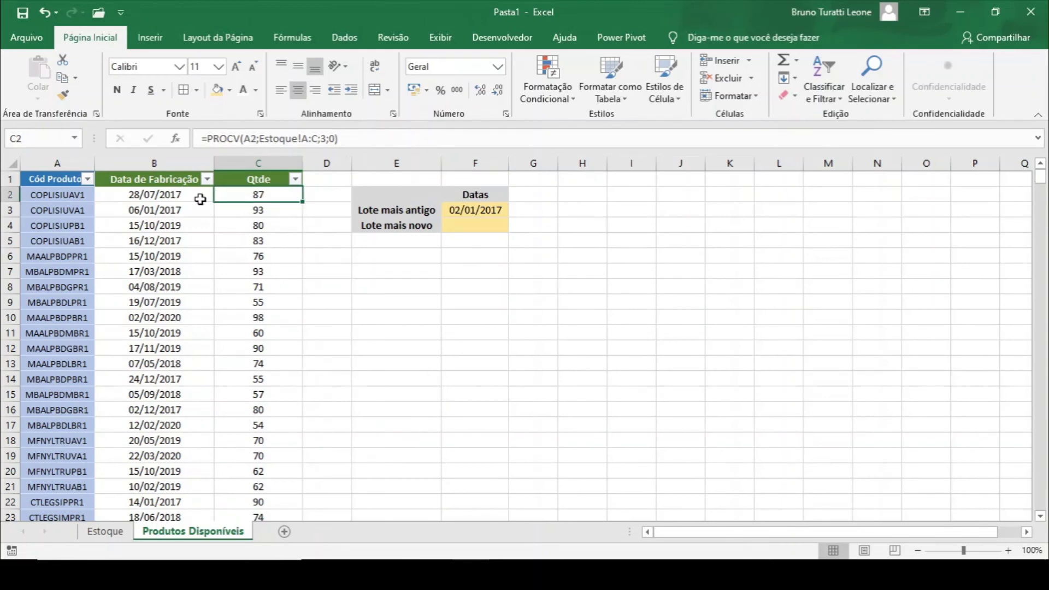
{"action": "left_click", "coordinate": [208, 139]}
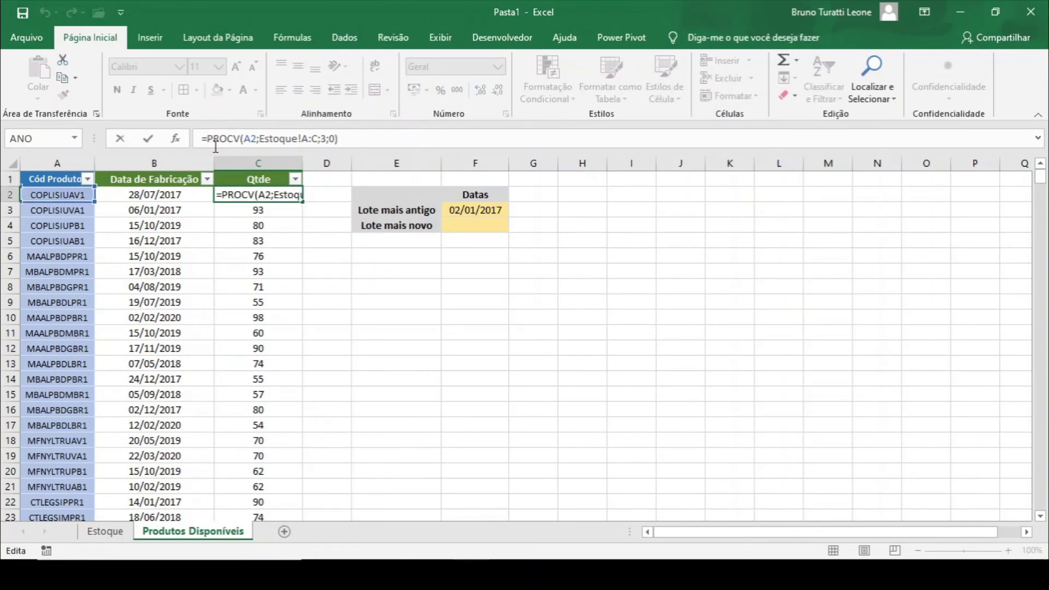
{"action": "type", "text": "SEERRO"}
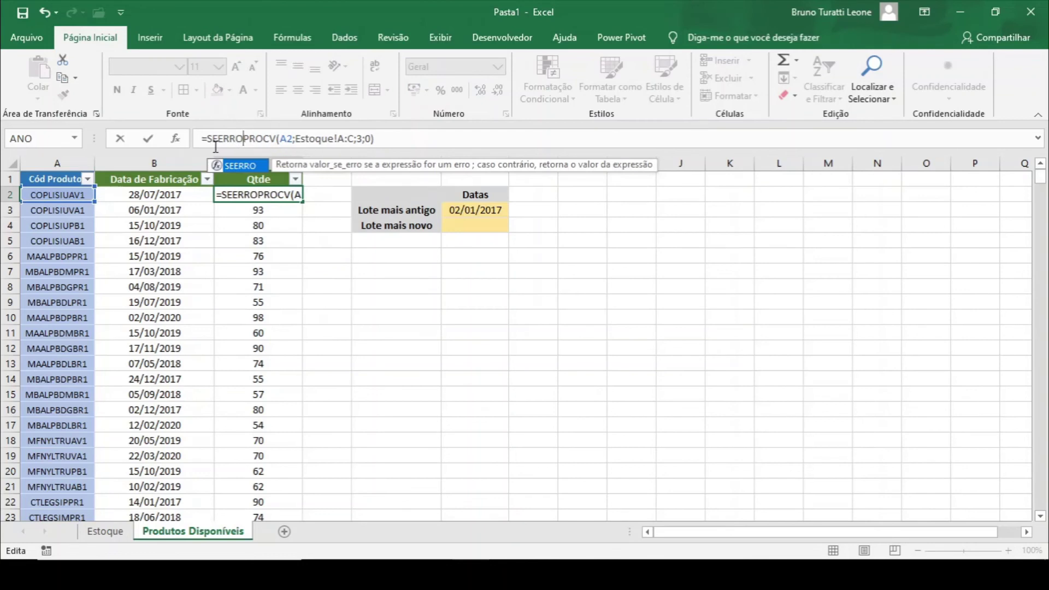
{"action": "type", "text": "("}
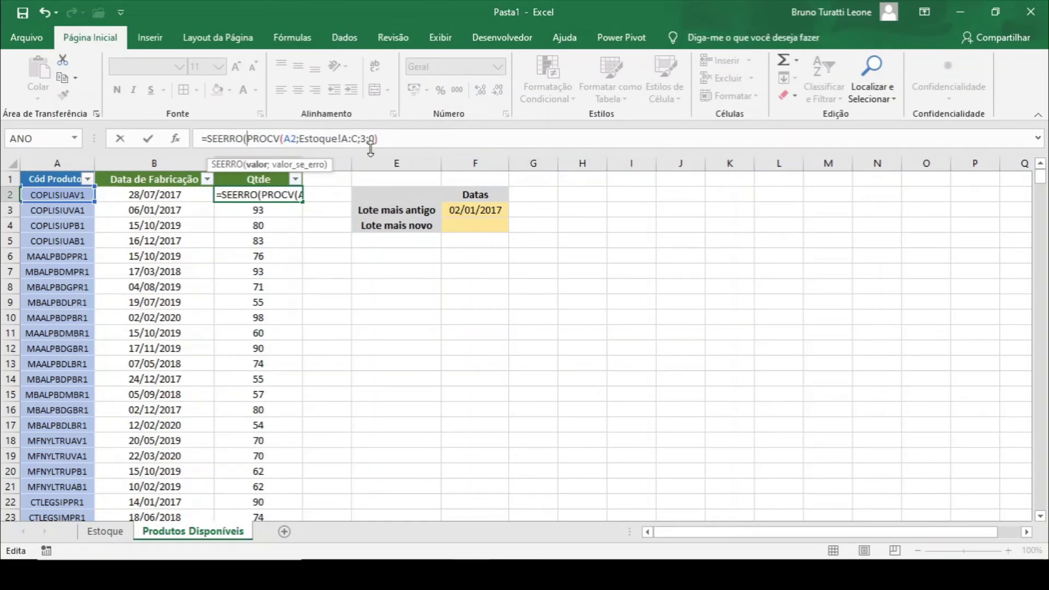
{"action": "left_click", "coordinate": [406, 138]}
{"action": "type", "text": ";"}
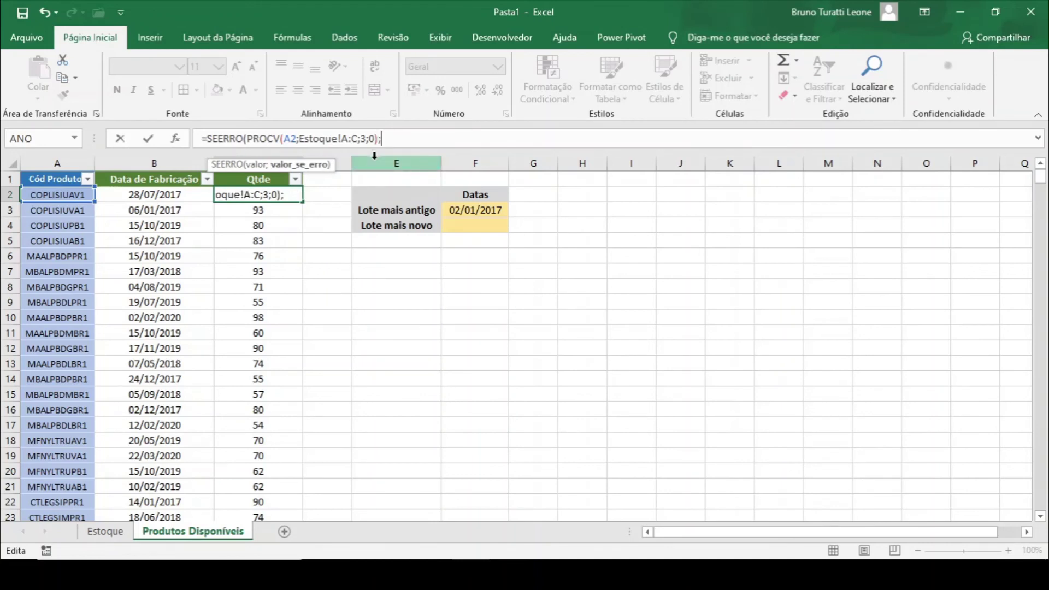
{"action": "type", "text": "\"\")"}
{"action": "key", "text": "Return"}
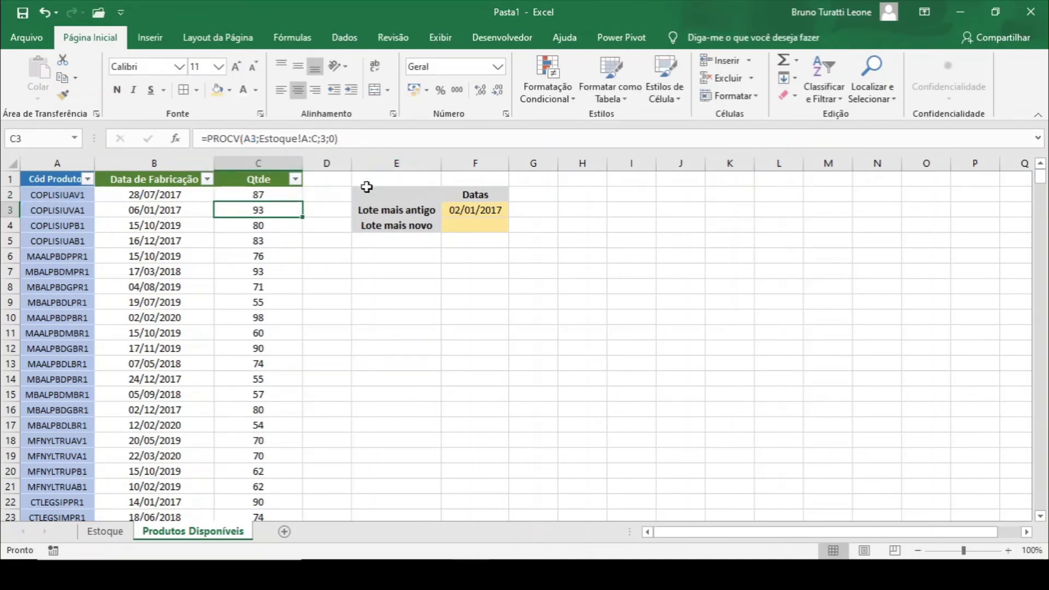
- Fill the C2 SEERRO formula down the Qtde column and check cells B93 and C93 for remaining lookup errors
{"action": "left_click", "coordinate": [261, 194]}
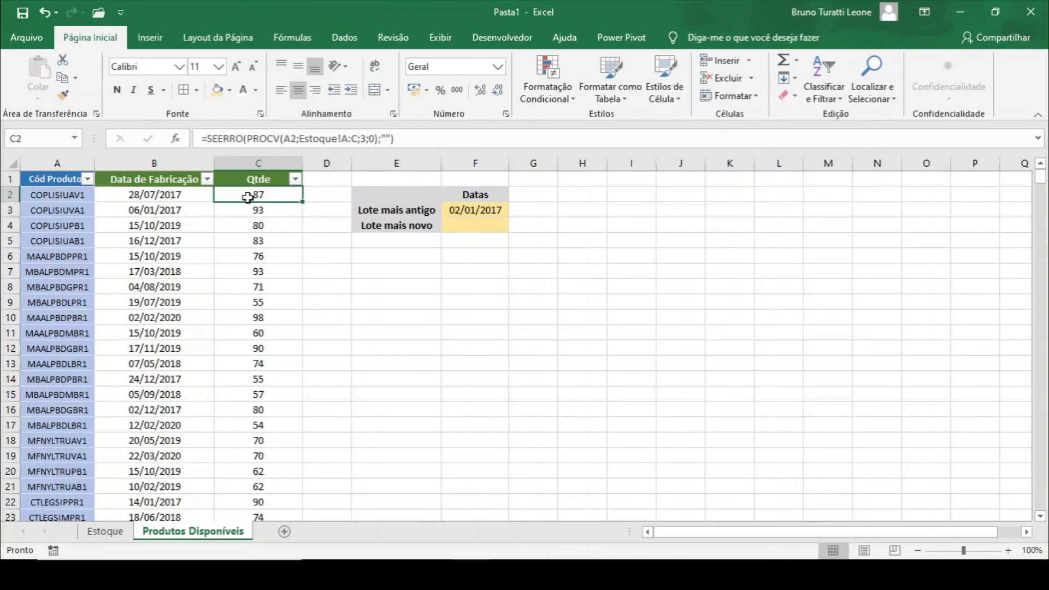
{"action": "double_click", "coordinate": [305, 201]}
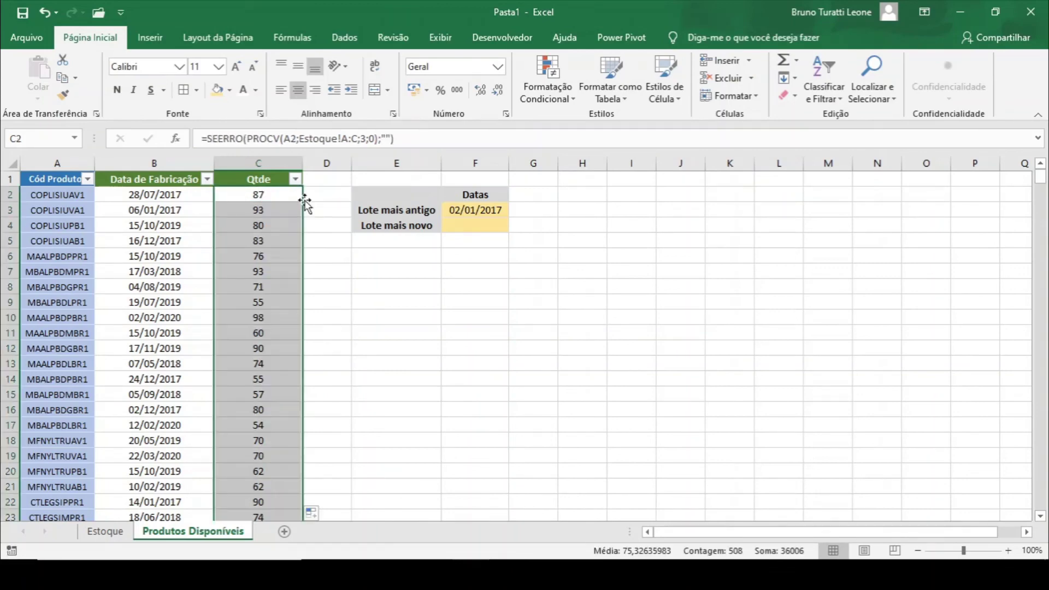
{"action": "scroll", "coordinate": [269, 257], "scroll_direction": "down", "scroll_amount": 16}
{"action": "scroll", "coordinate": [270, 258], "scroll_direction": "down", "scroll_amount": 18}
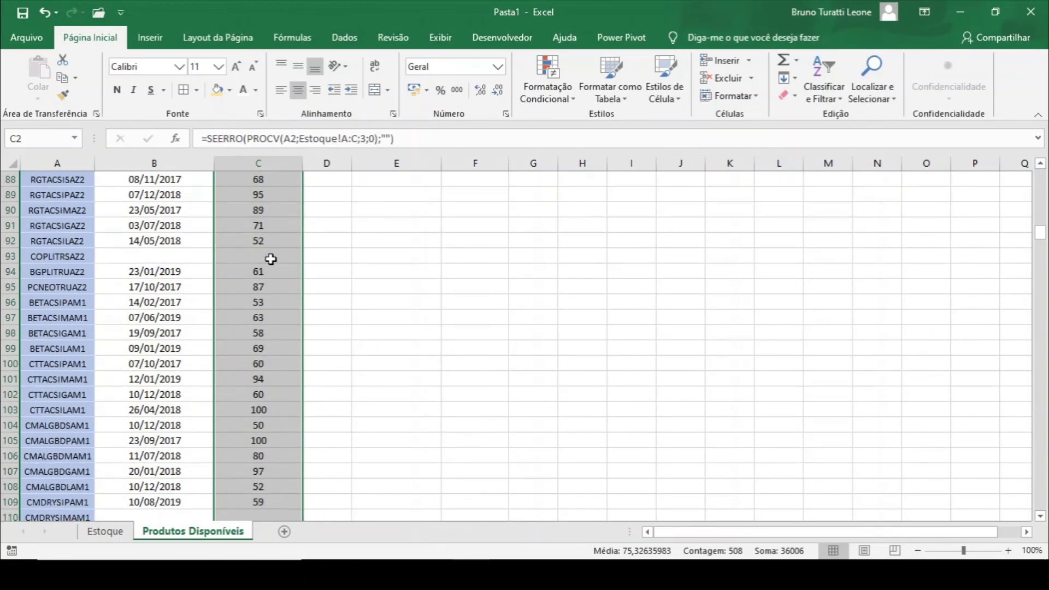
{"action": "scroll", "coordinate": [269, 257], "scroll_direction": "up", "scroll_amount": 5}
{"action": "left_click", "coordinate": [270, 255]}
{"action": "left_click", "coordinate": [146, 250]}
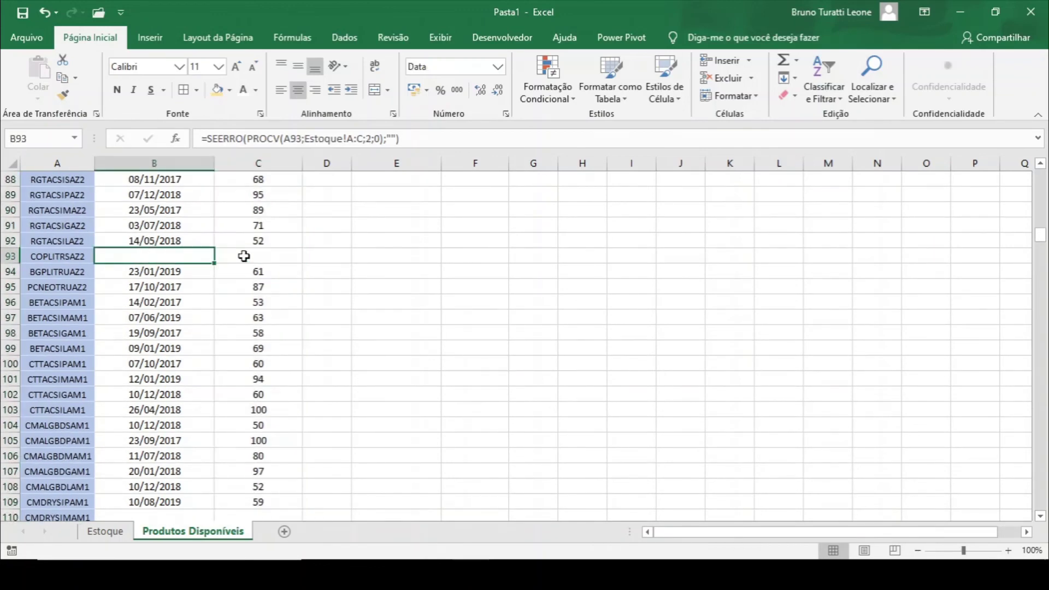
{"action": "left_click", "coordinate": [247, 256]}
{"action": "scroll", "coordinate": [254, 257], "scroll_direction": "up", "scroll_amount": 20}
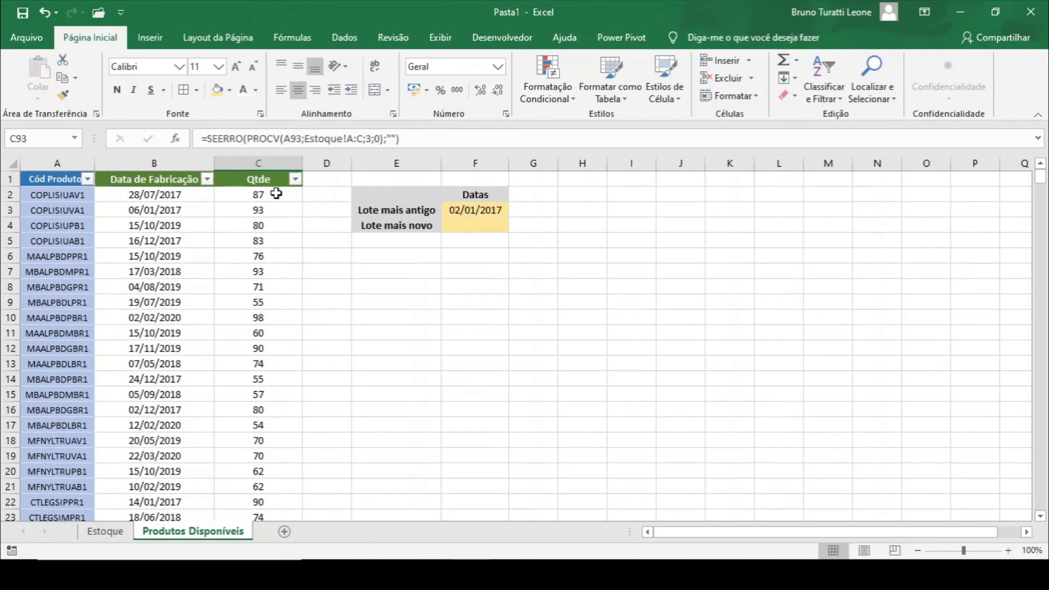
{"action": "left_click", "coordinate": [276, 194]}
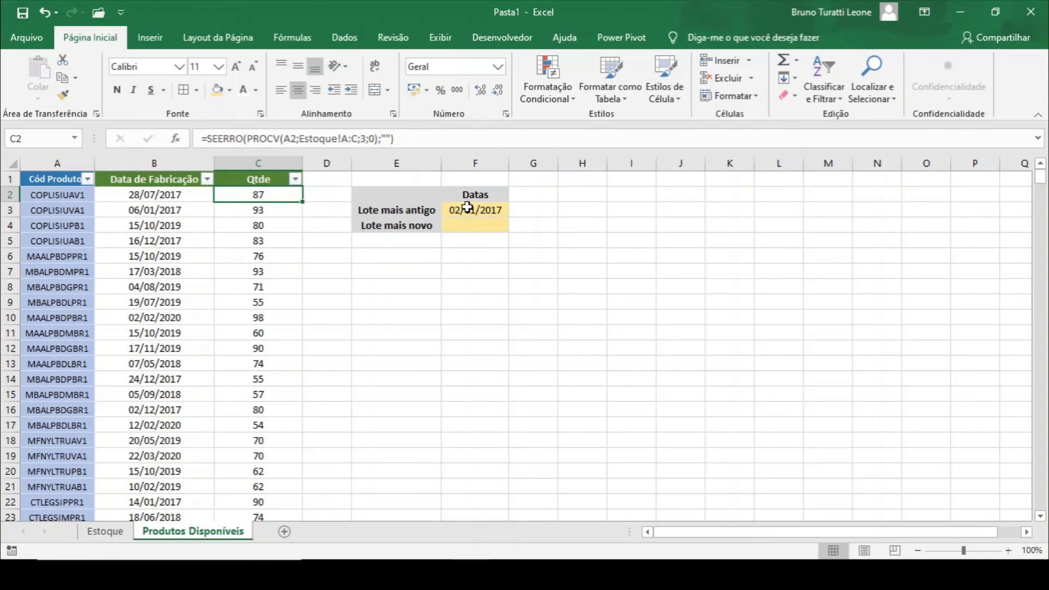
- Enter the formula =MÁXIMO(B:B) in cell F4 for the Lote mais novo date
{"action": "left_click", "coordinate": [469, 210]}
{"action": "left_click", "coordinate": [465, 224]}
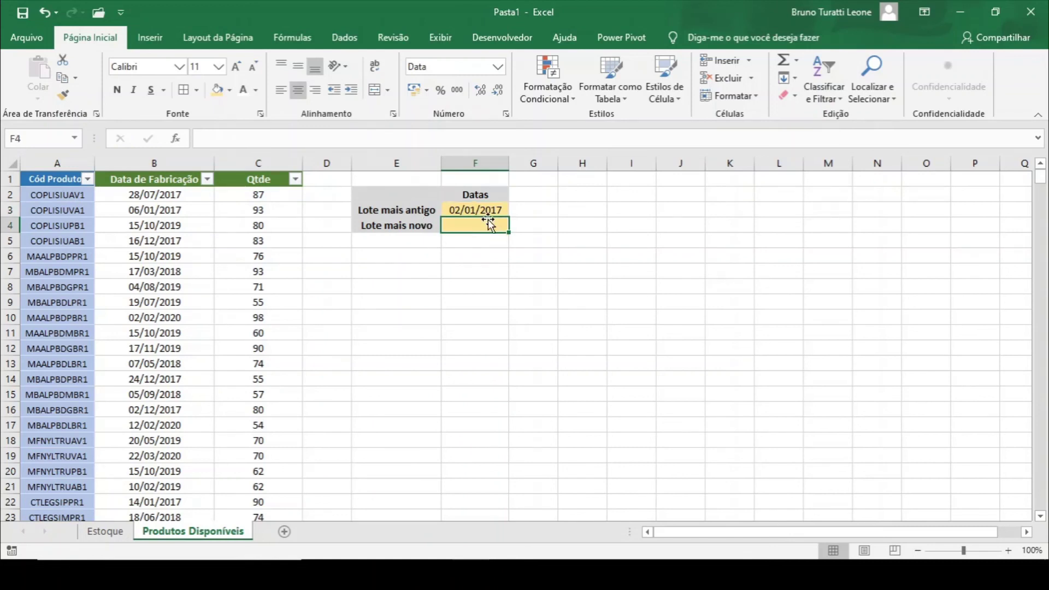
{"action": "type", "text": "=máximo("}
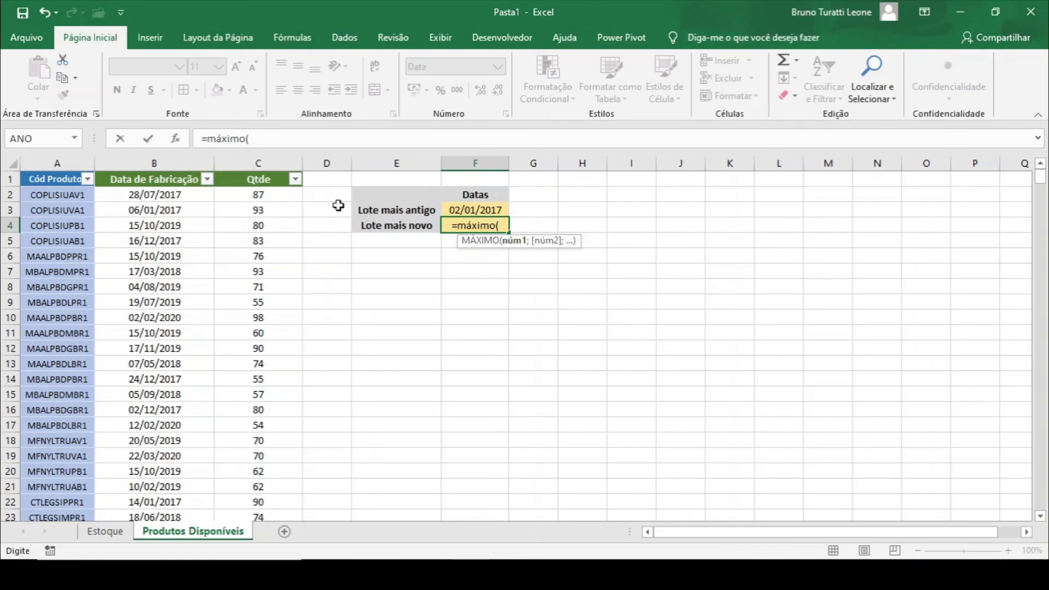
{"action": "left_click", "coordinate": [177, 163]}
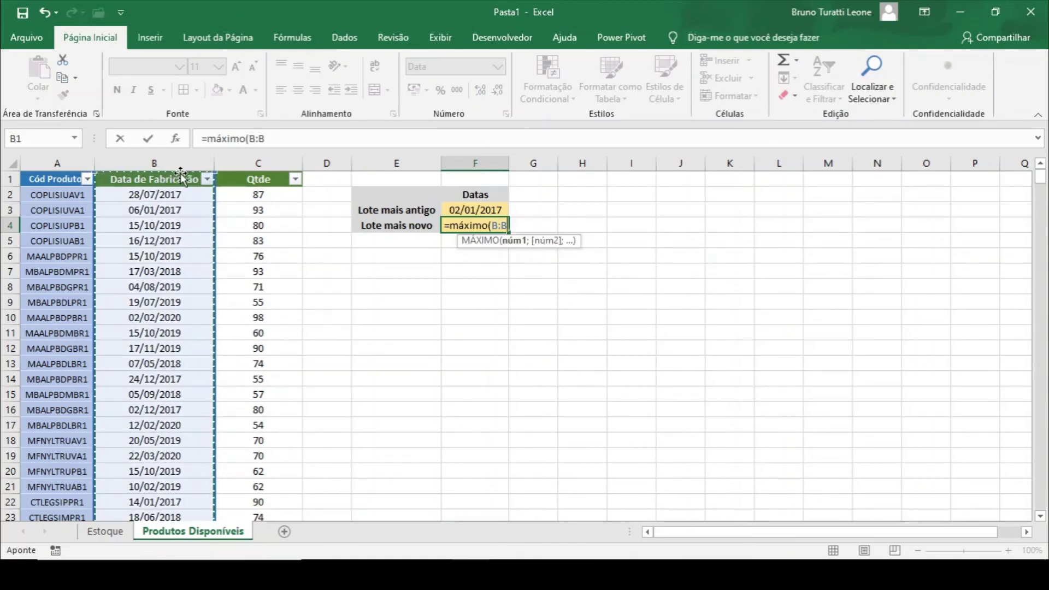
{"action": "type", "text": ")"}
{"action": "key", "text": "Return"}
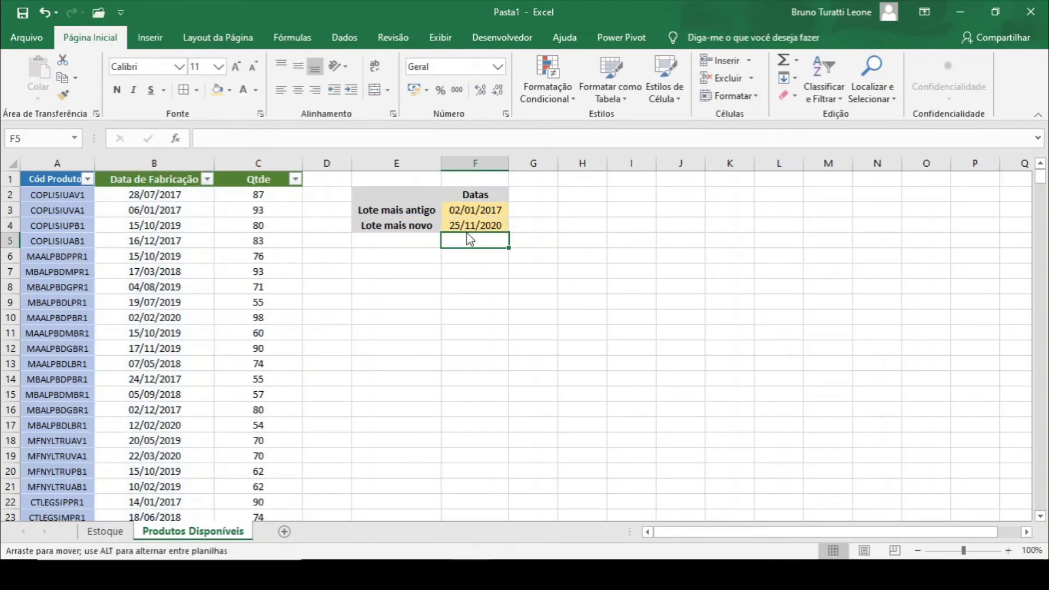
{"action": "key", "text": "Up"}
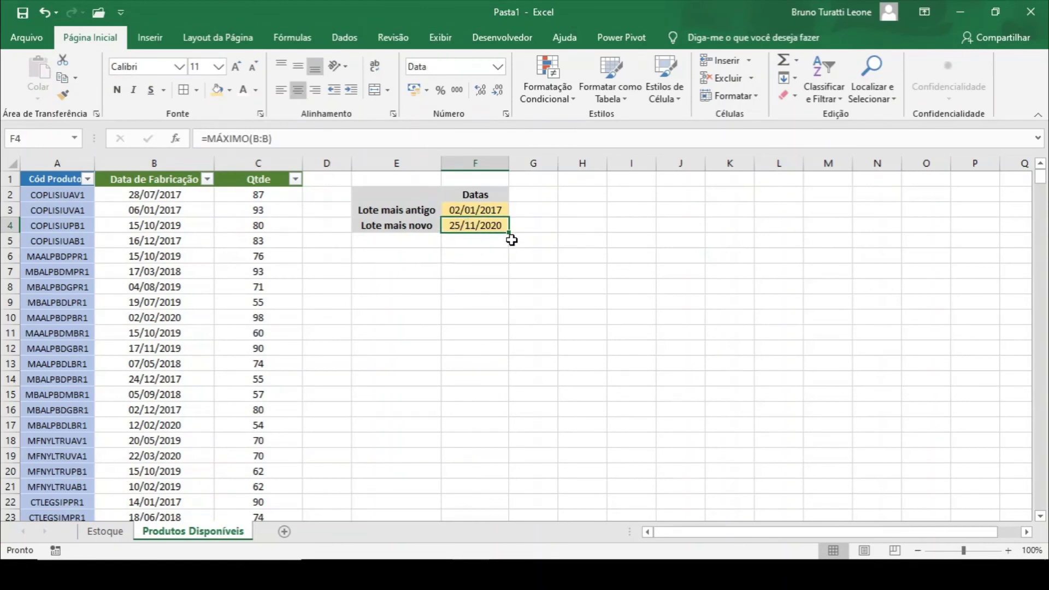